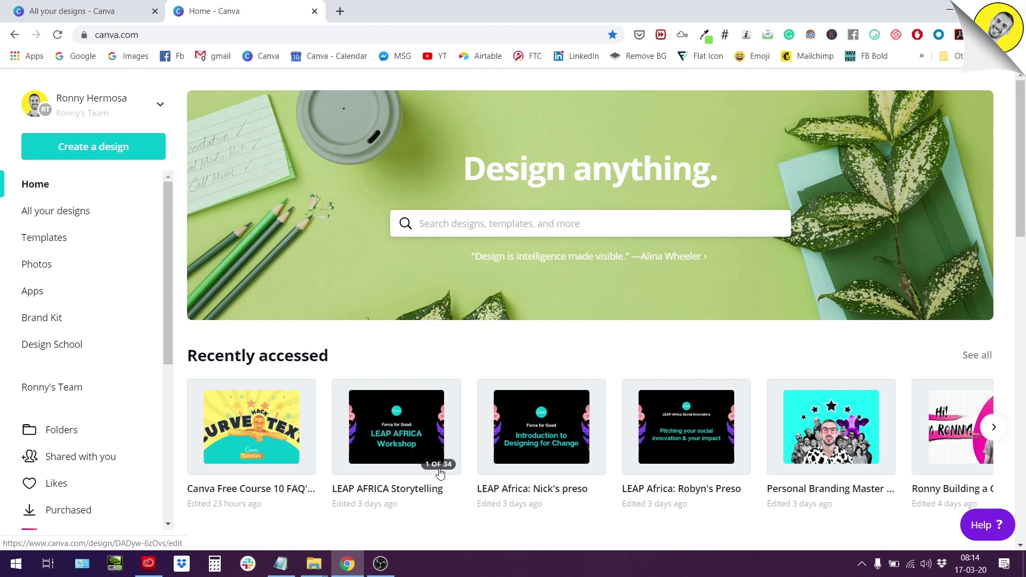
Scroll up and down through the existing designs on the Canva home page
scroll(442, 460, down, 6)
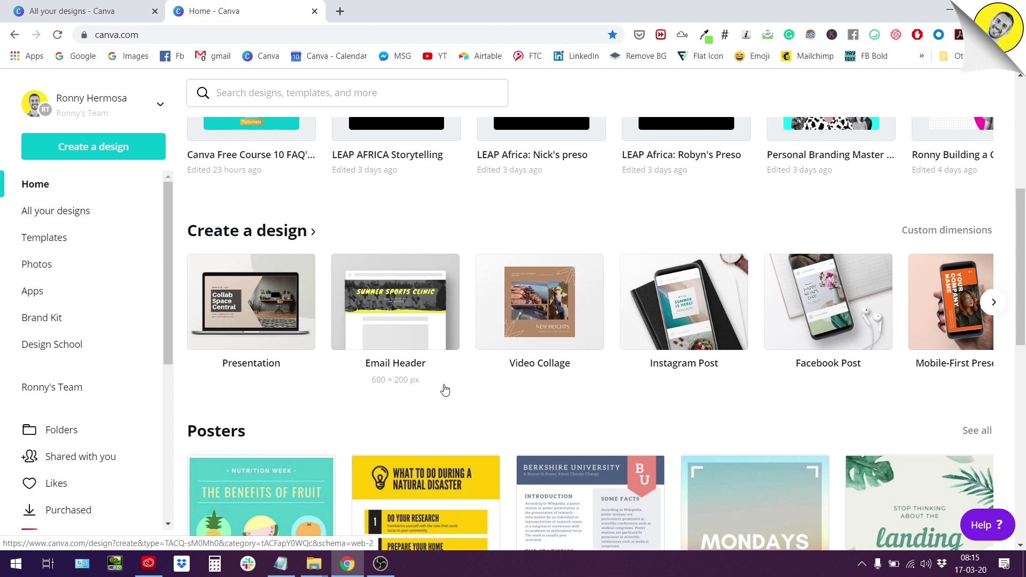
scroll(454, 363, down, 3)
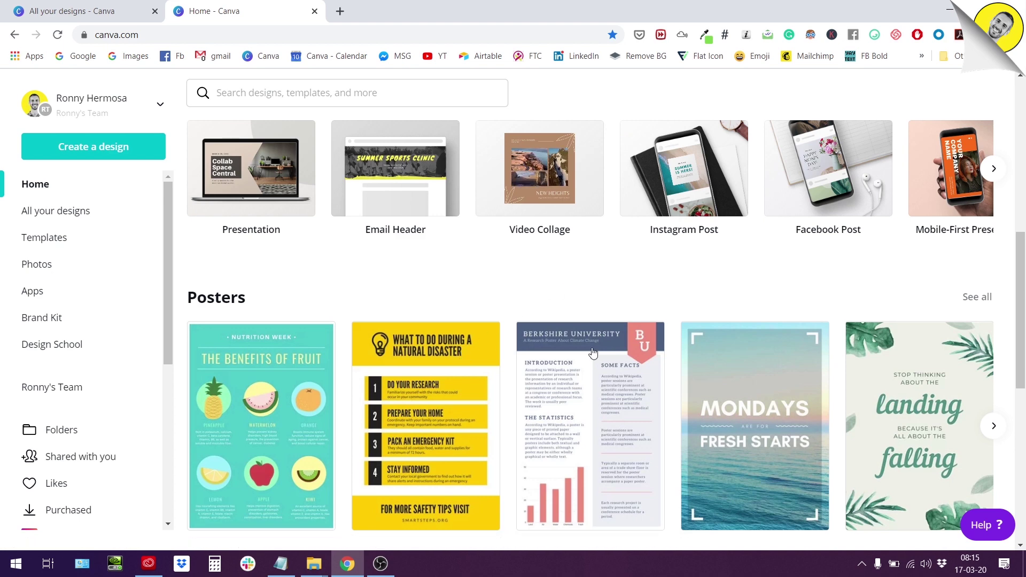
scroll(614, 339, up, 6)
scroll(614, 339, up, 2)
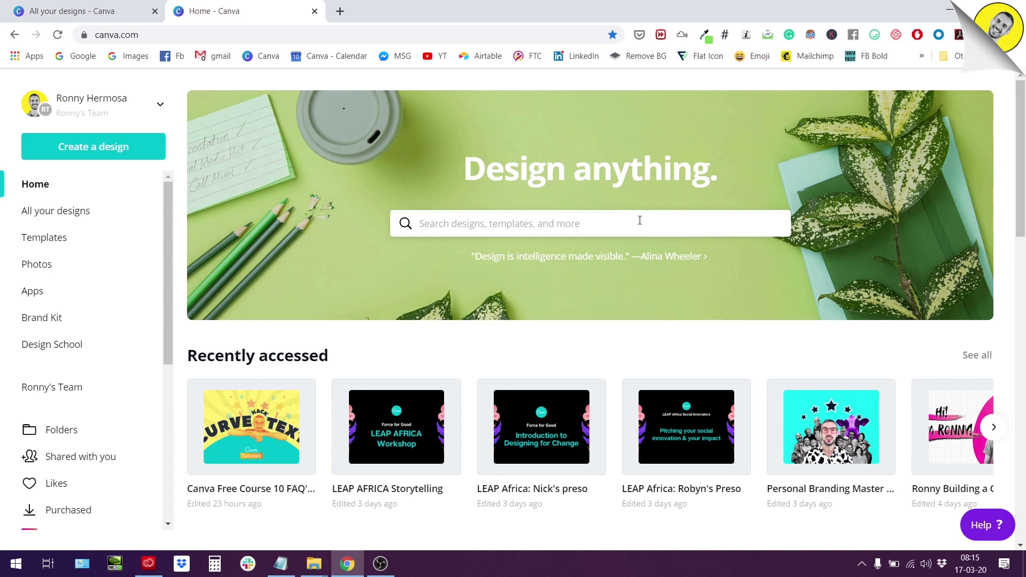
scroll(502, 199, down, 3)
scroll(475, 238, down, 3)
scroll(470, 266, up, 5)
scroll(270, 216, down, 1)
Start a blank Presentation (16:9) design and browse the presentation template list
click(80, 153)
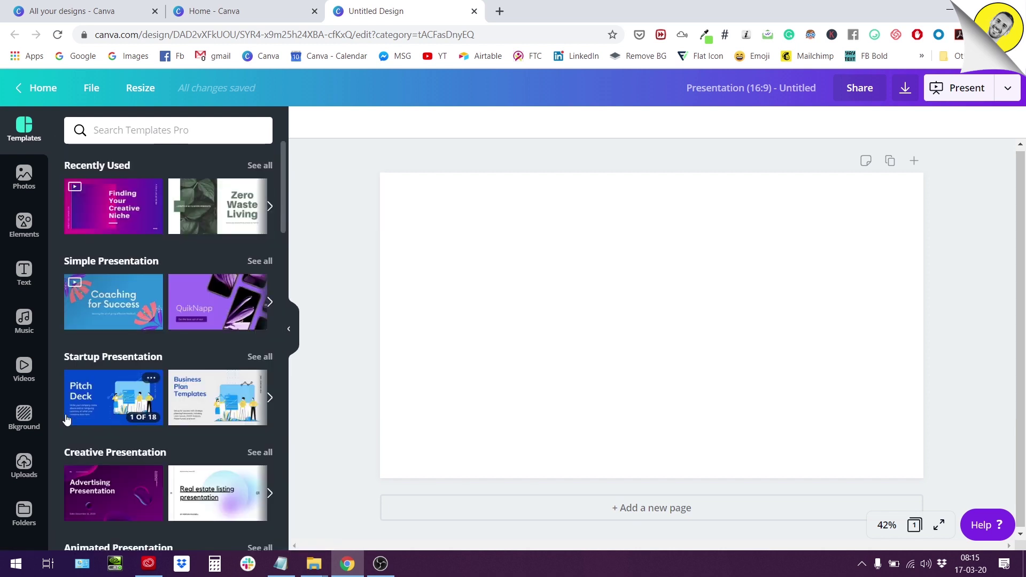
scroll(69, 401, down, 12)
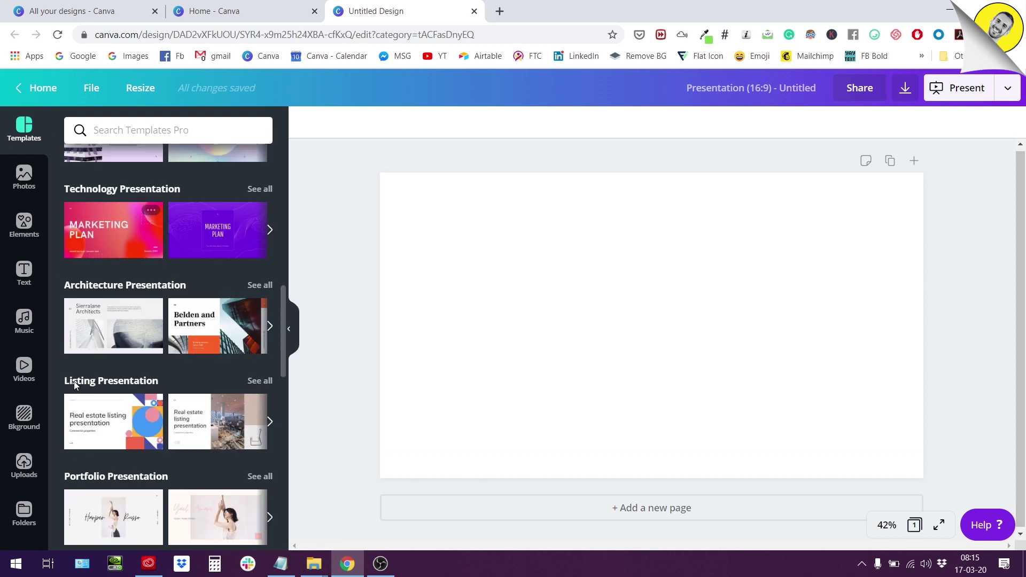
scroll(24, 422, down, 2)
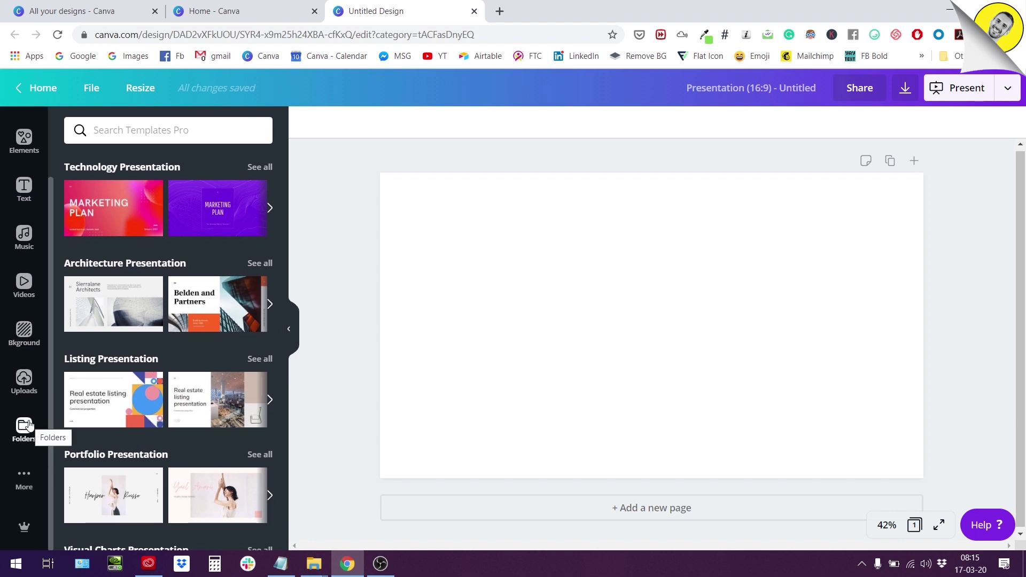
scroll(24, 422, up, 2)
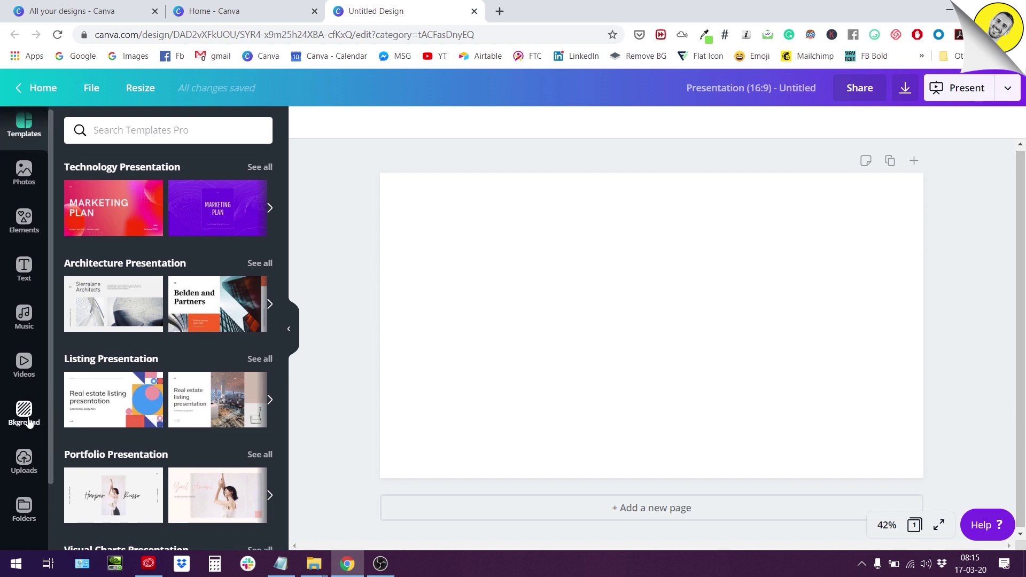
Show the uploaded images and browse the saved folders
click(24, 465)
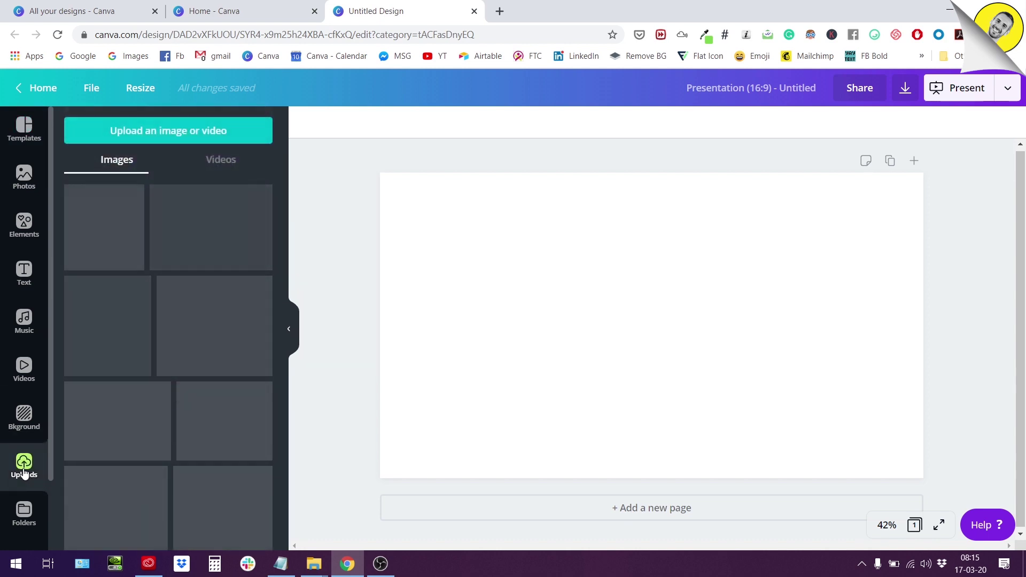
click(25, 510)
scroll(152, 371, down, 7)
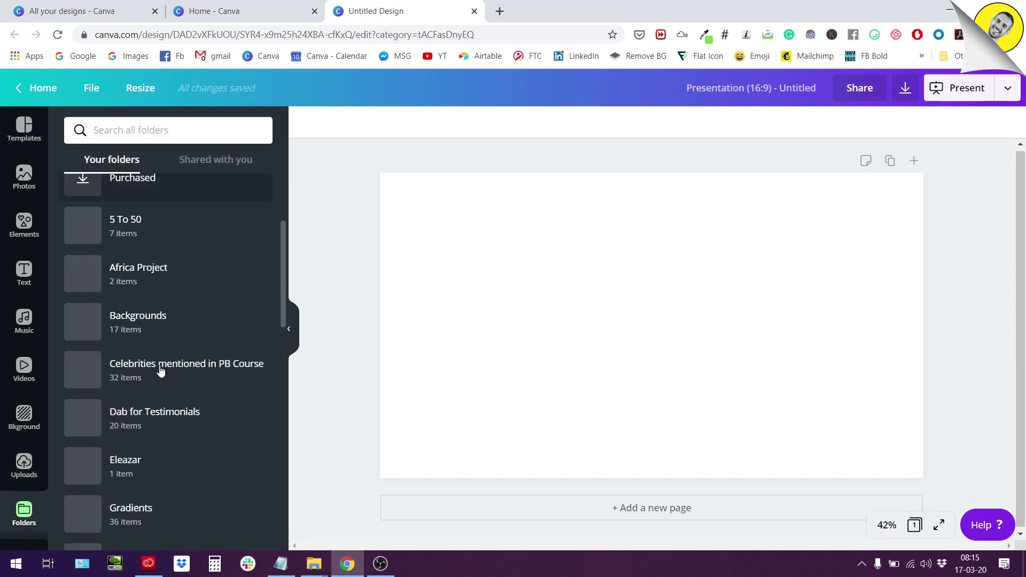
scroll(159, 370, down, 3)
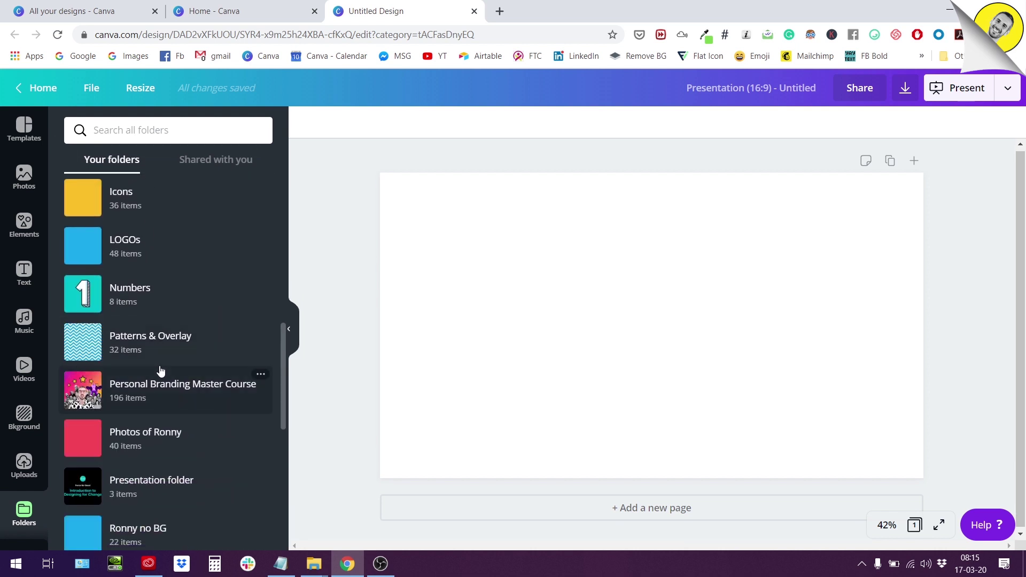
scroll(160, 369, down, 4)
scroll(119, 249, up, 3)
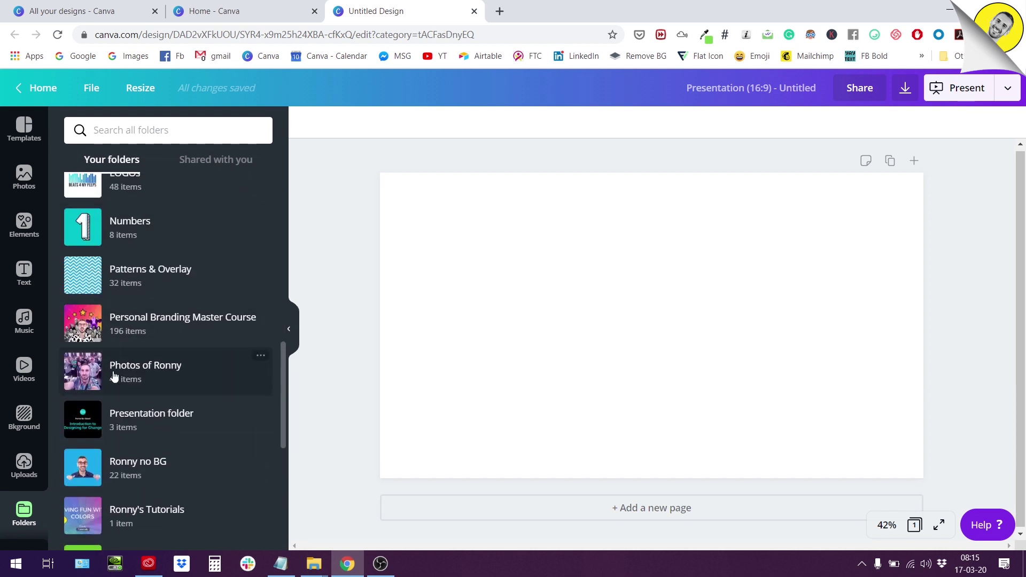
Open the personal photos folder and scroll to the red-dirt street photo
click(120, 378)
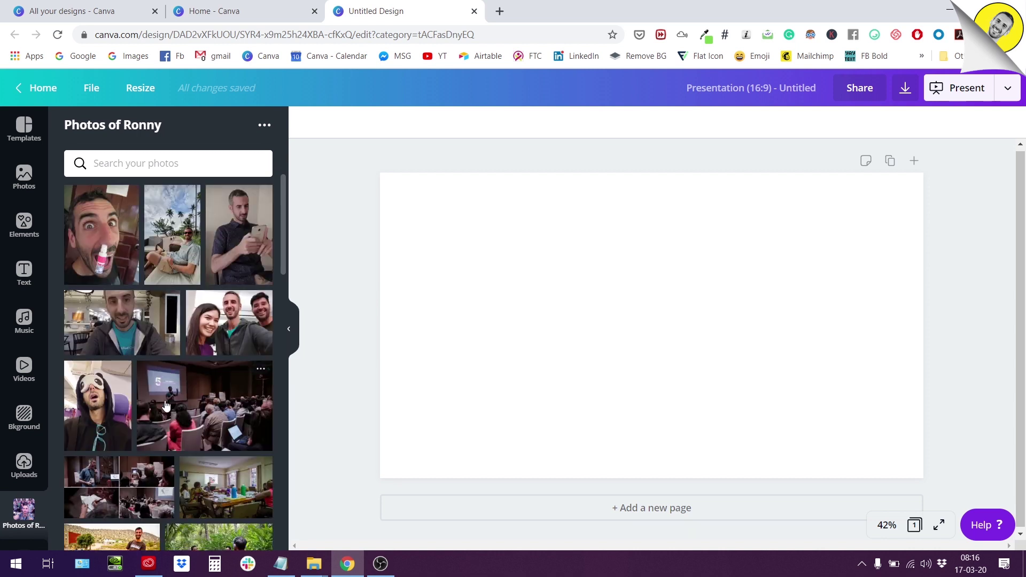
scroll(167, 401, down, 3)
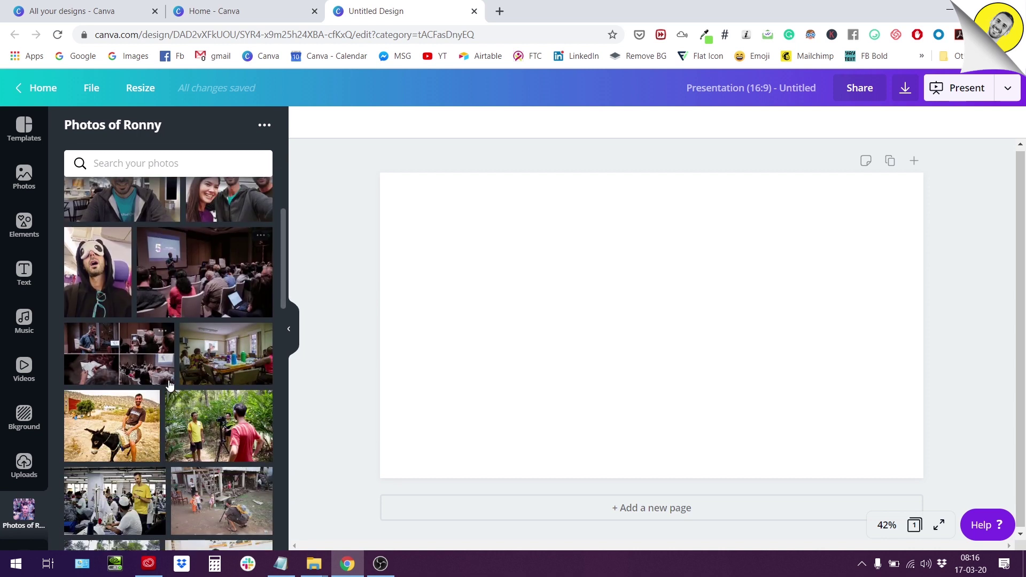
scroll(168, 393, up, 3)
scroll(169, 385, down, 4)
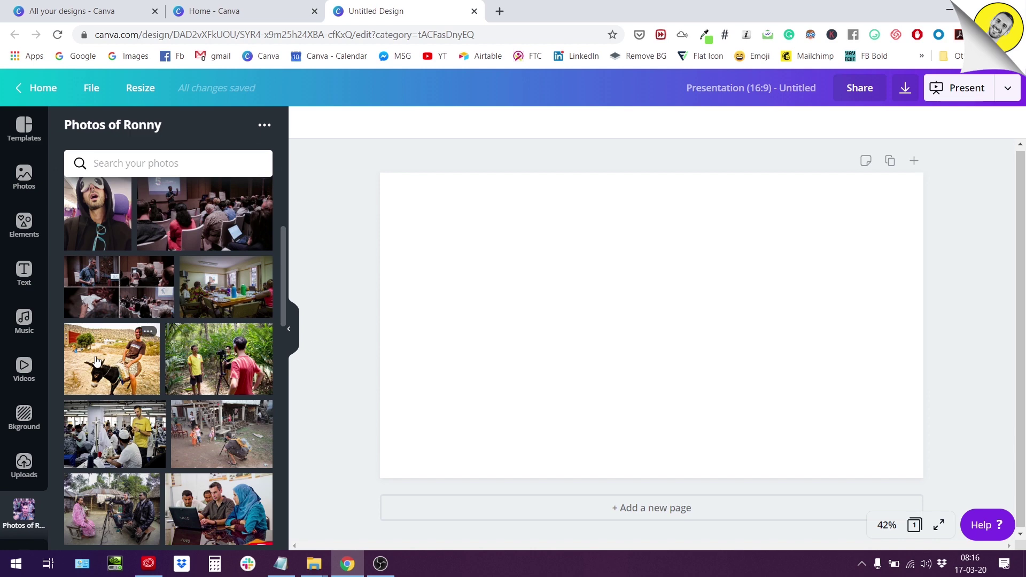
scroll(124, 369, down, 8)
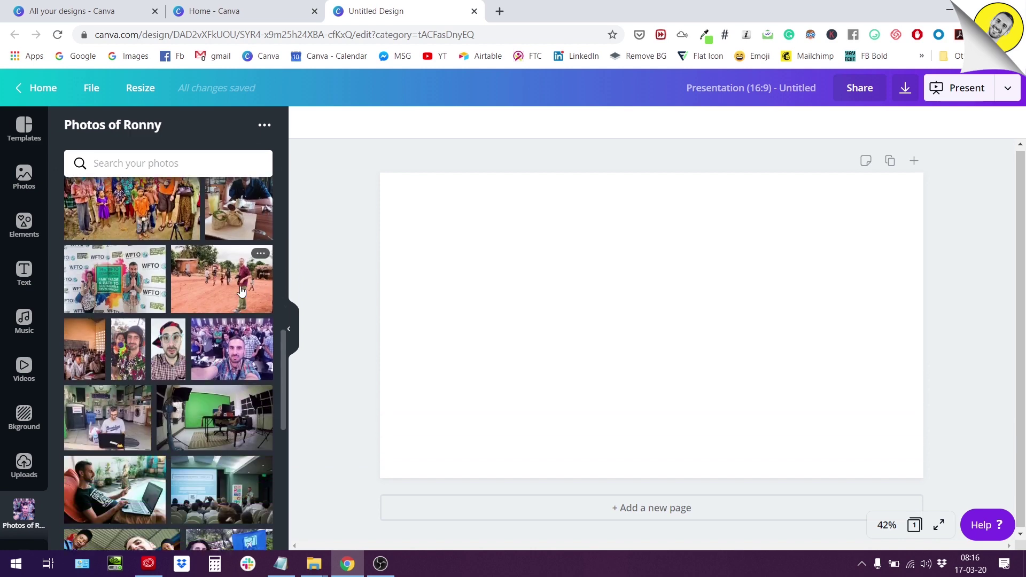
Add the red-dirt street photo and enlarge it to fill the slide's height
click(242, 292)
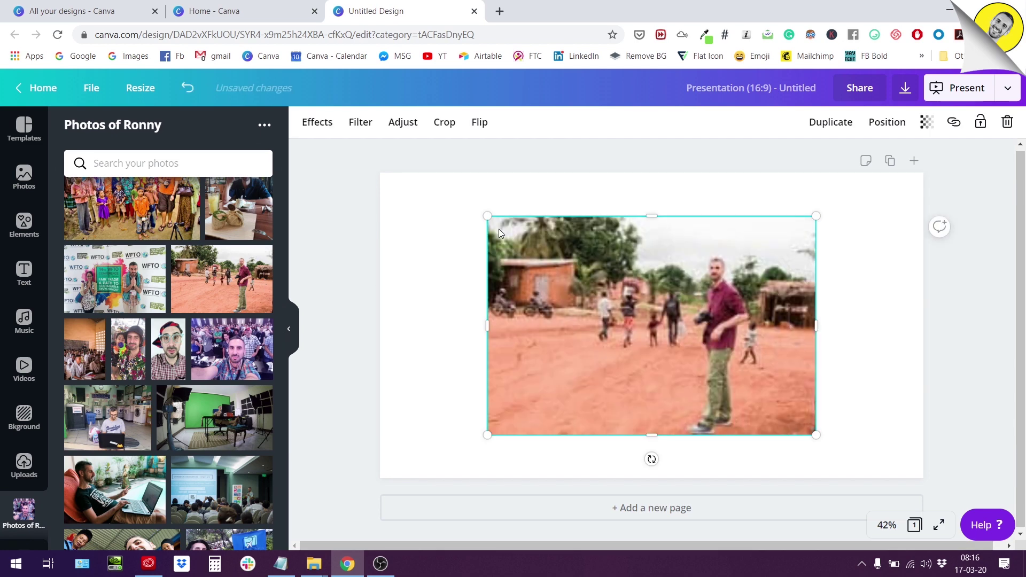
drag(490, 214, 422, 172)
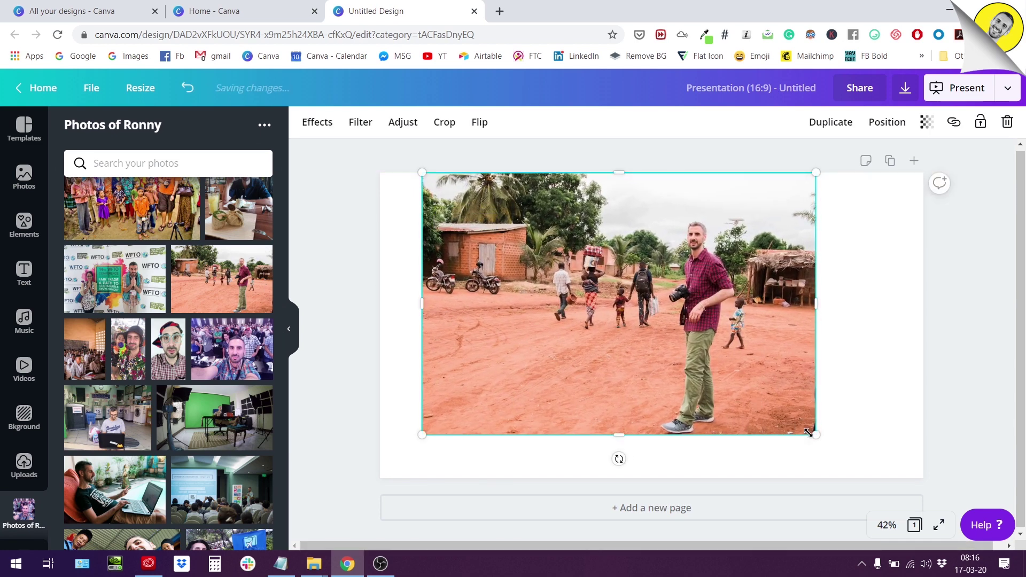
drag(821, 444, 882, 479)
Reposition the enlarged photo so it sits centred on the slide
click(944, 319)
click(773, 305)
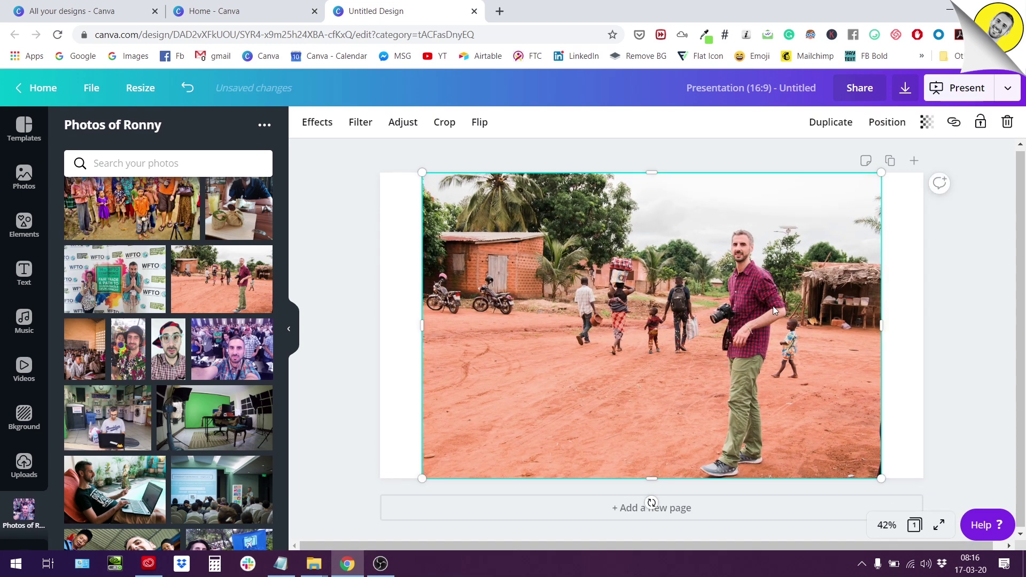
click(955, 301)
mouse_move(781, 313)
mouse_down()
mouse_move(739, 321)
mouse_move(781, 313)
mouse_up()
click(390, 268)
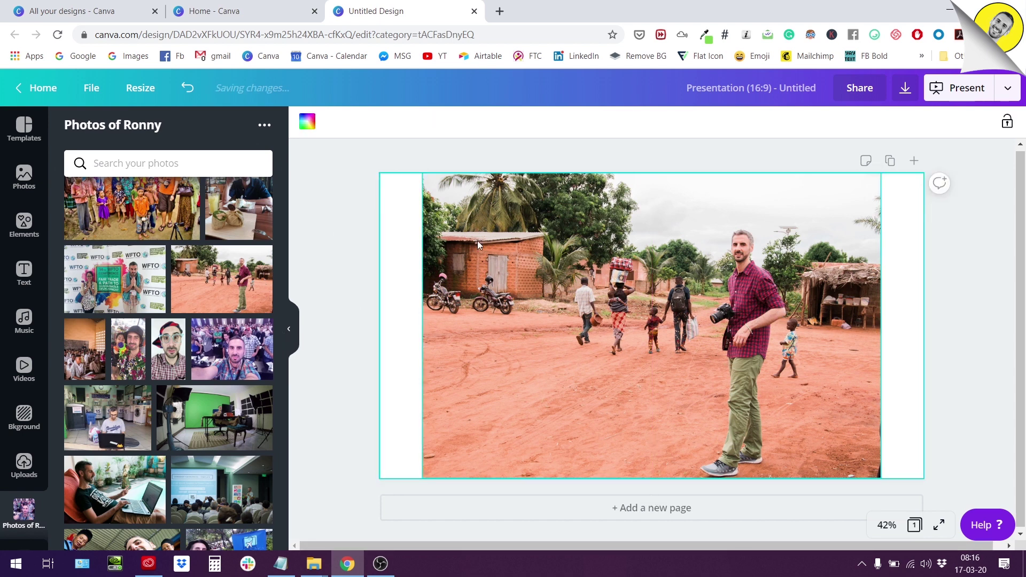
click(681, 310)
drag(682, 309, 619, 308)
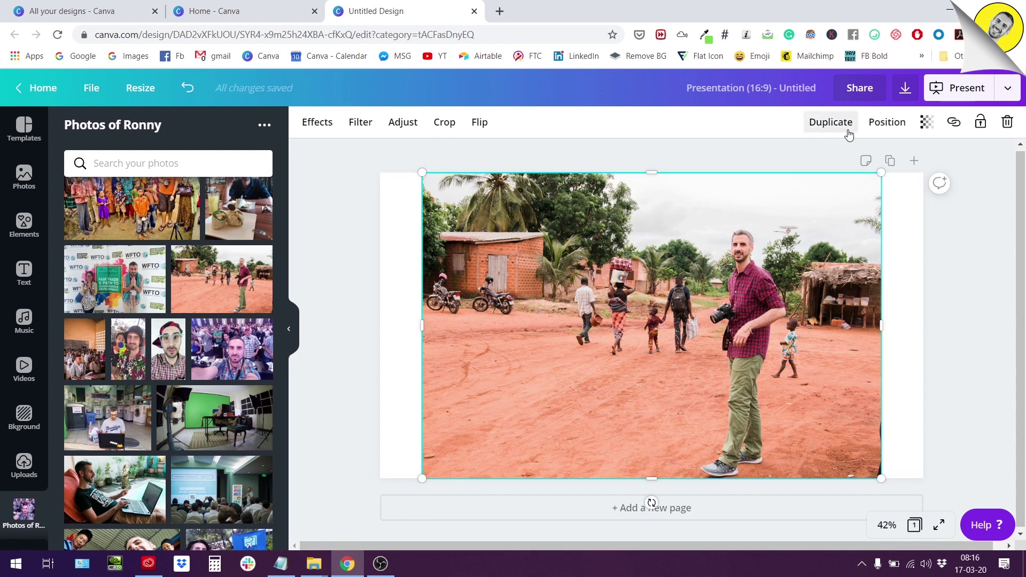
Duplicate the street photo over the original and bring up its photo effects list
click(830, 122)
mouse_move(777, 254)
mouse_down()
mouse_move(742, 305)
mouse_move(919, 244)
mouse_move(845, 294)
mouse_move(768, 267)
mouse_move(759, 305)
mouse_move(768, 302)
mouse_move(771, 244)
mouse_move(777, 273)
mouse_up()
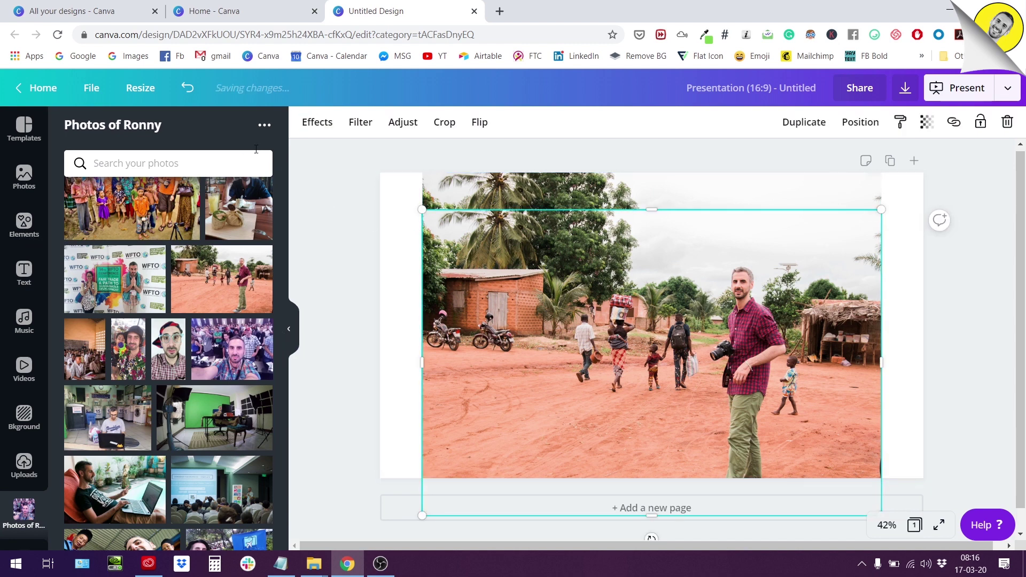
click(307, 127)
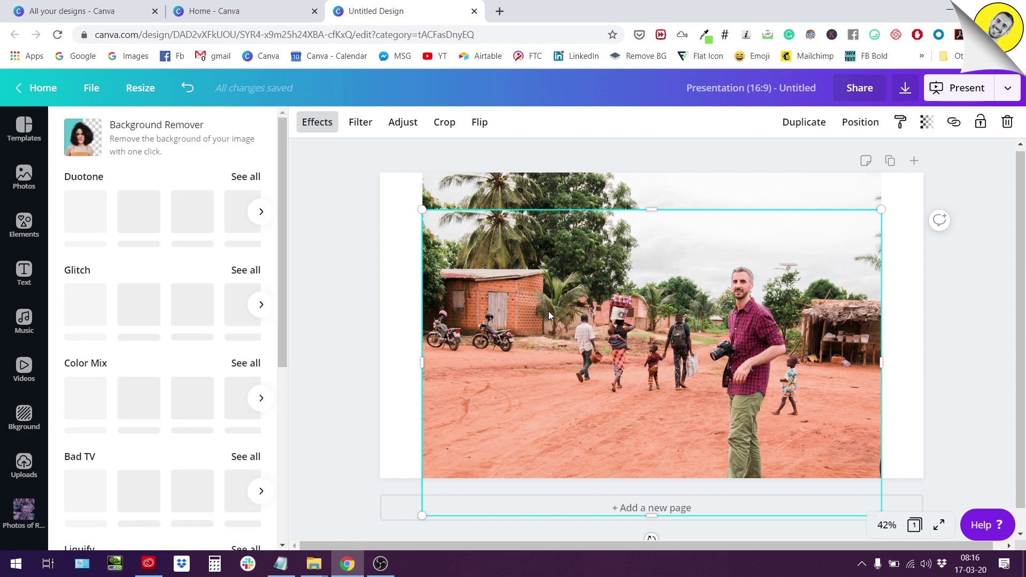
click(451, 312)
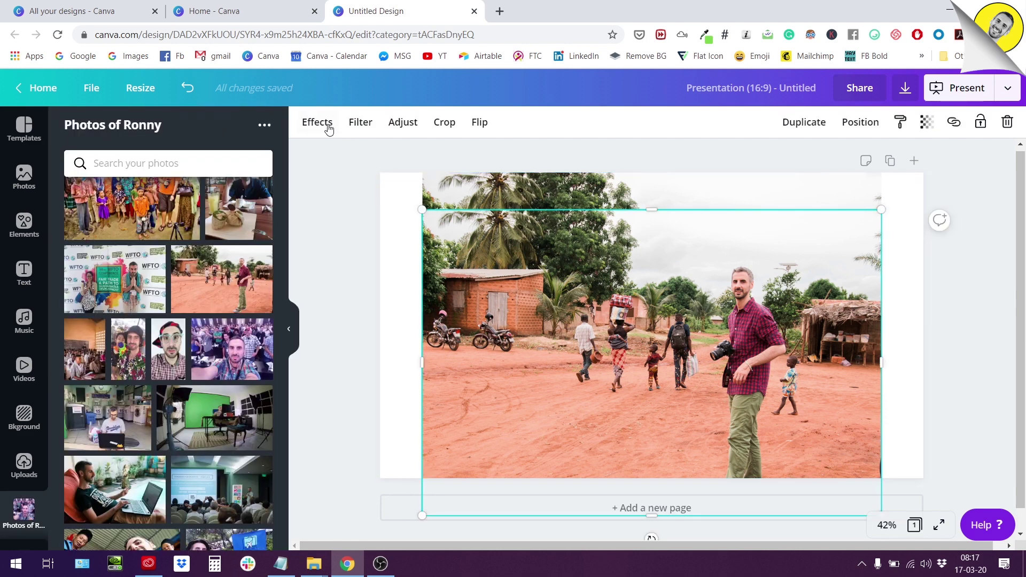
click(326, 129)
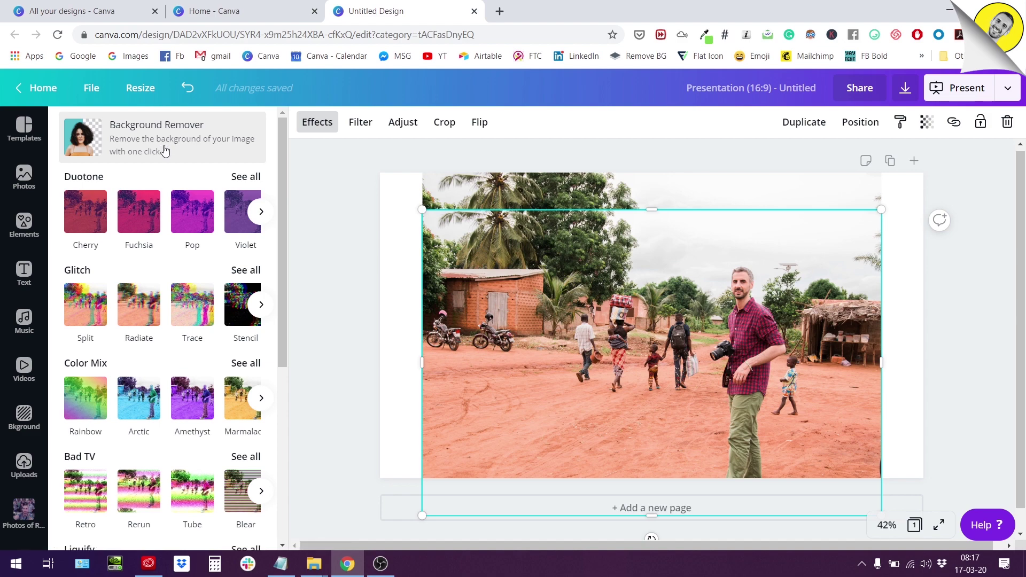
Remove the copy's background and shift the man cutout up and to the left
click(164, 152)
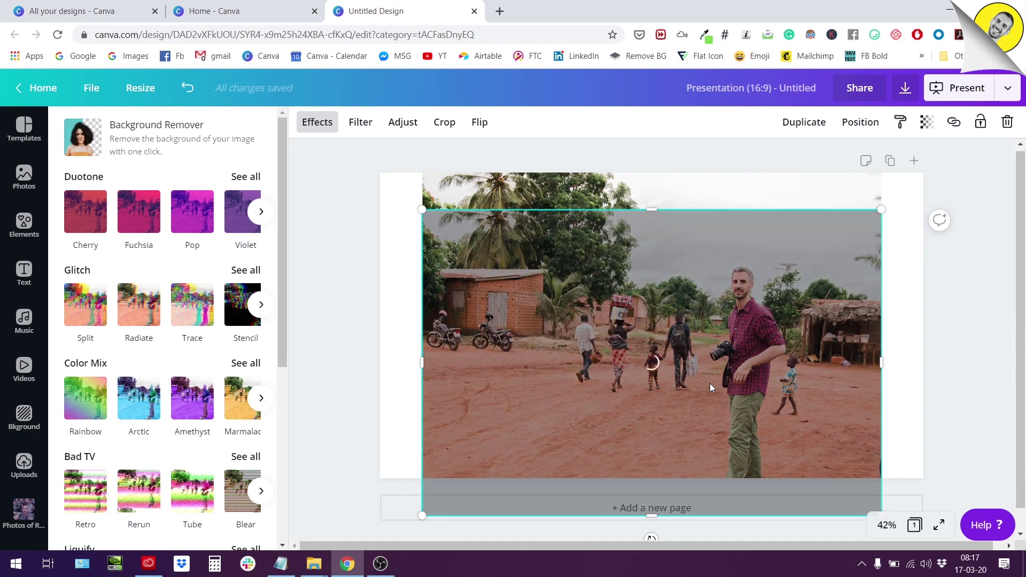
drag(754, 367, 746, 333)
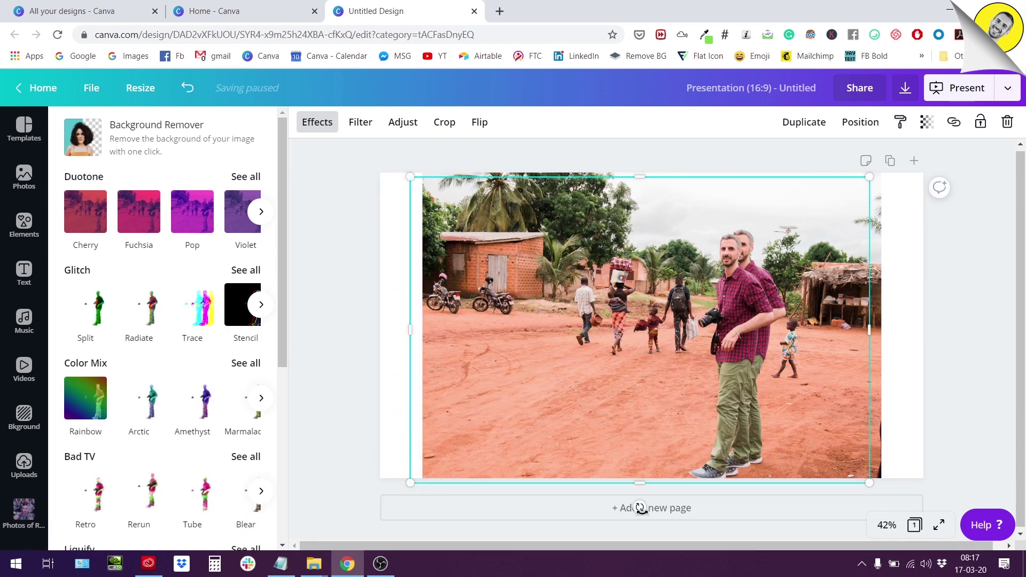
Add a second page and move the man cutout onto it
click(698, 512)
scroll(706, 256, up, 4)
drag(715, 262, 723, 556)
scroll(729, 395, down, 3)
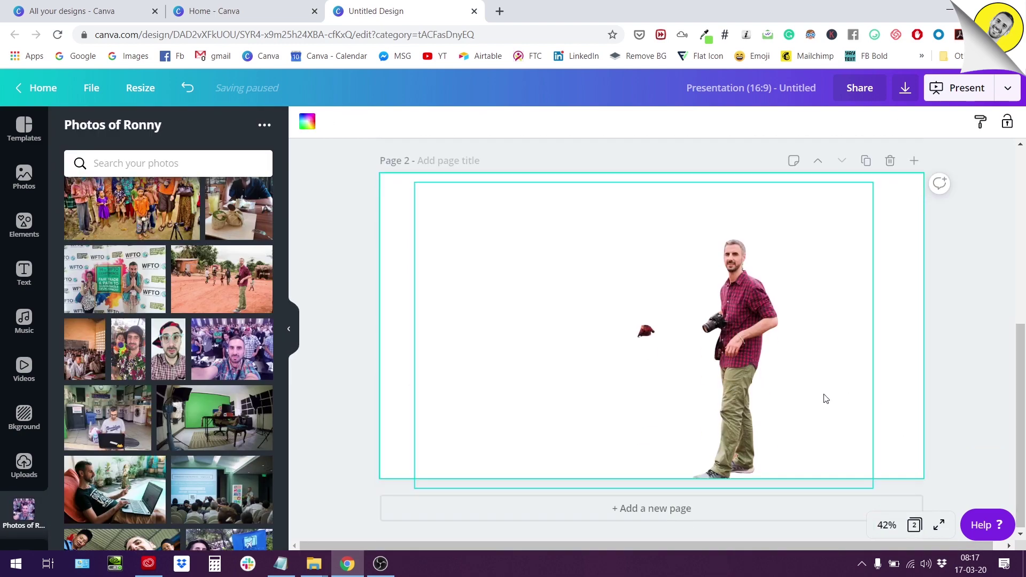
drag(762, 398, 770, 384)
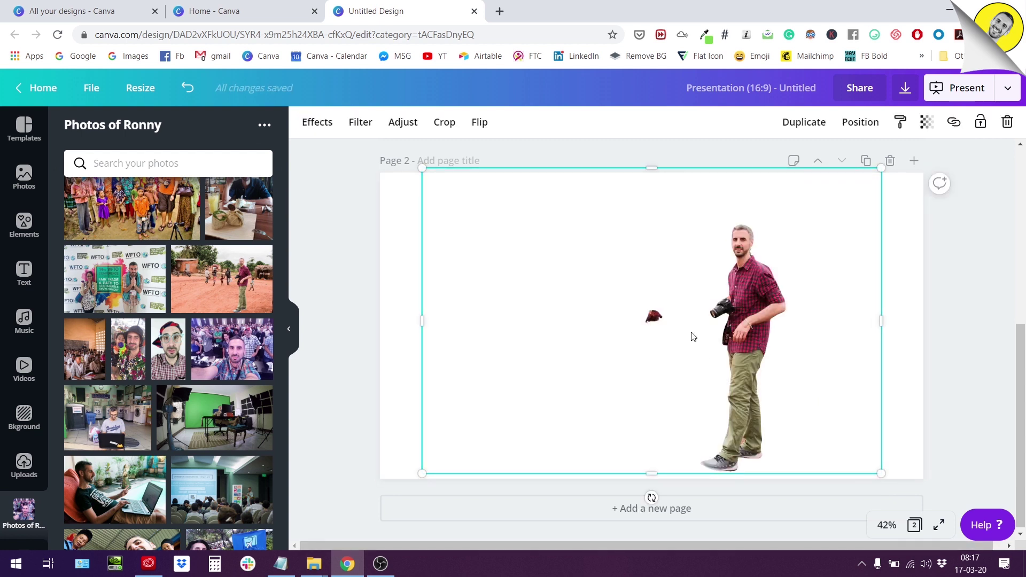
click(904, 367)
click(753, 368)
Crop the cutout's frame in from the left to trim it around the man
click(330, 122)
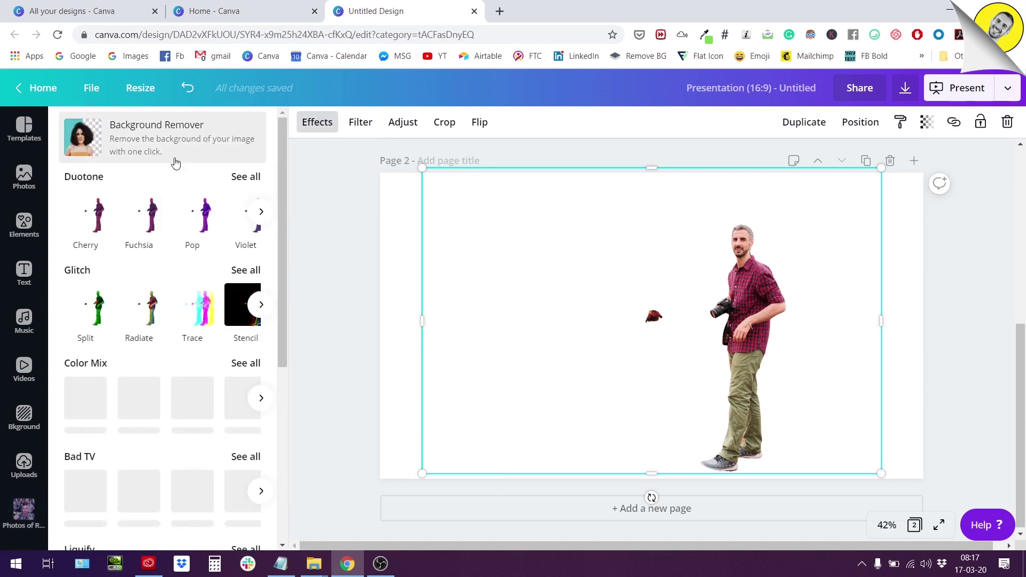
scroll(182, 268, down, 6)
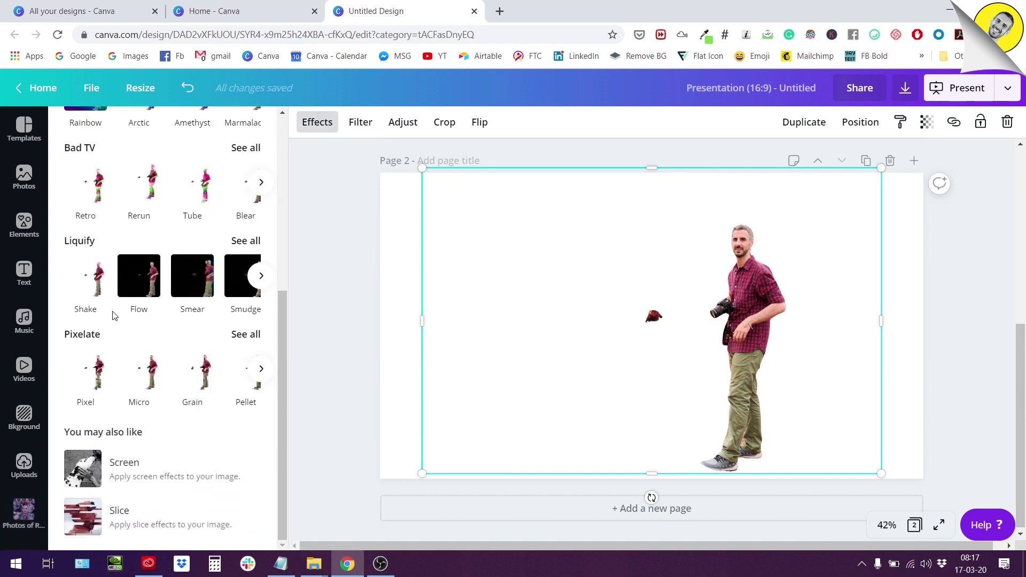
scroll(114, 314, up, 5)
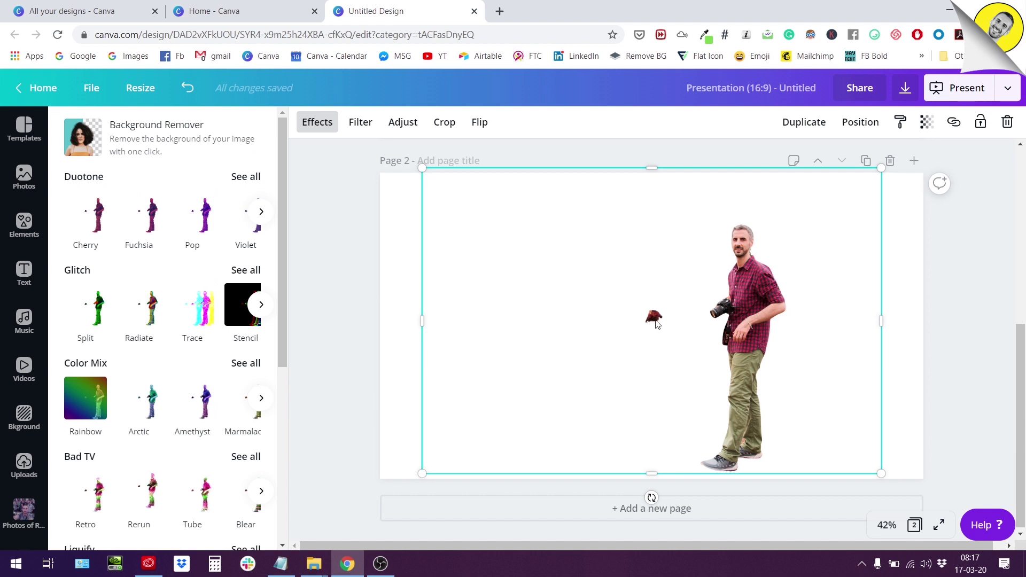
click(828, 329)
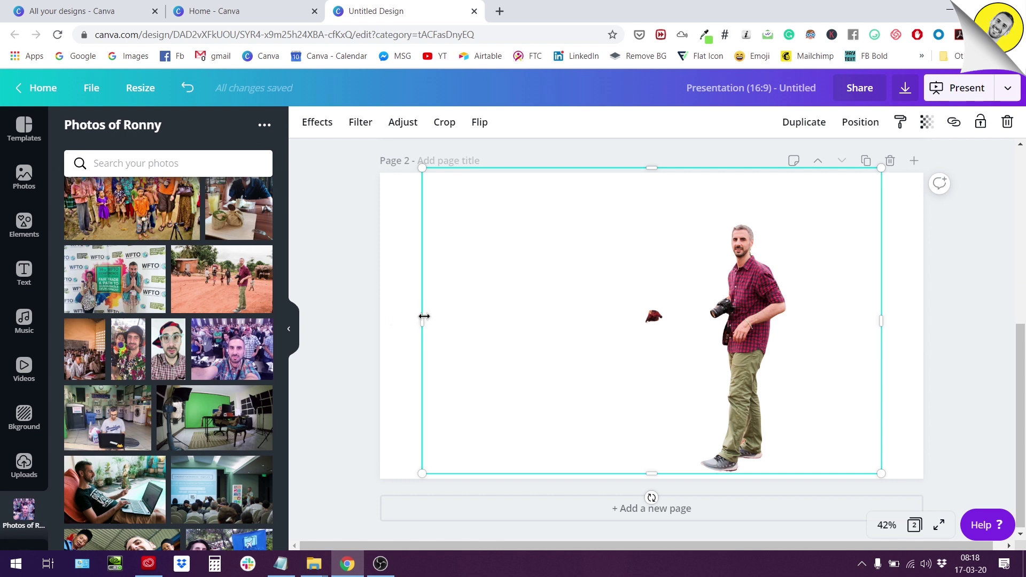
drag(432, 321, 675, 351)
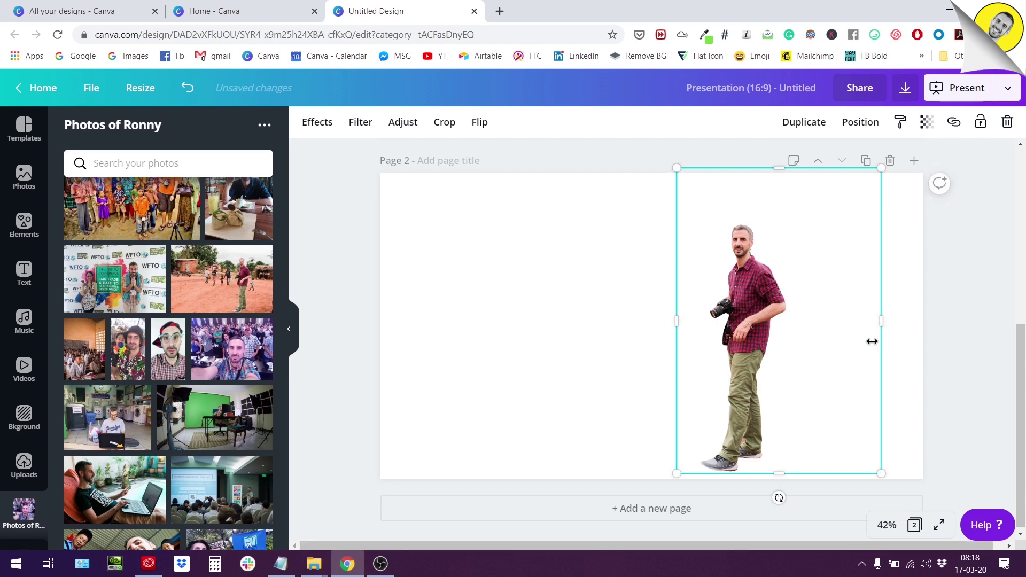
click(905, 340)
scroll(914, 345, up, 5)
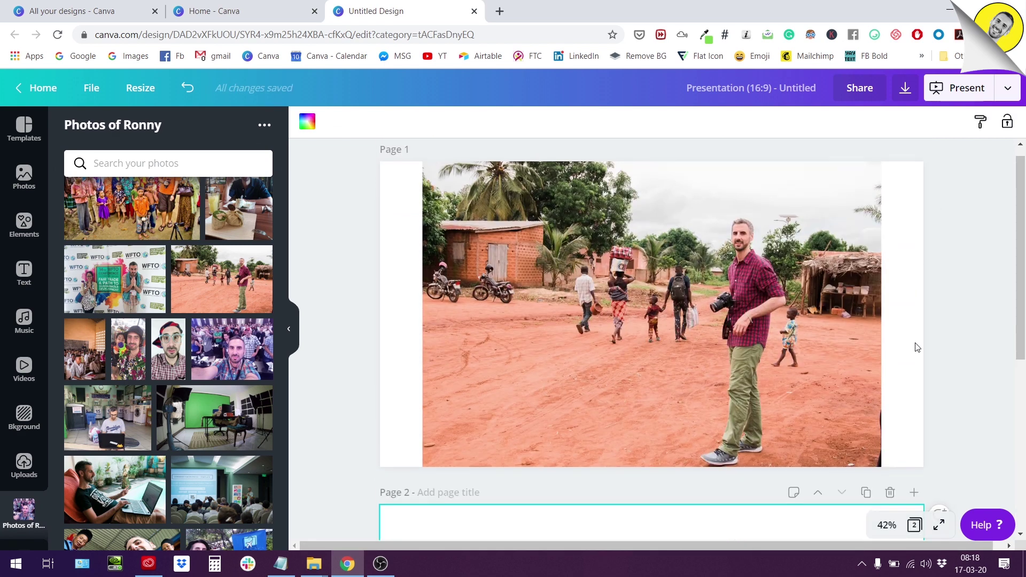
scroll(748, 428, down, 4)
Reselect the man cutout and reposition it on page 2
click(746, 439)
scroll(755, 393, down, 2)
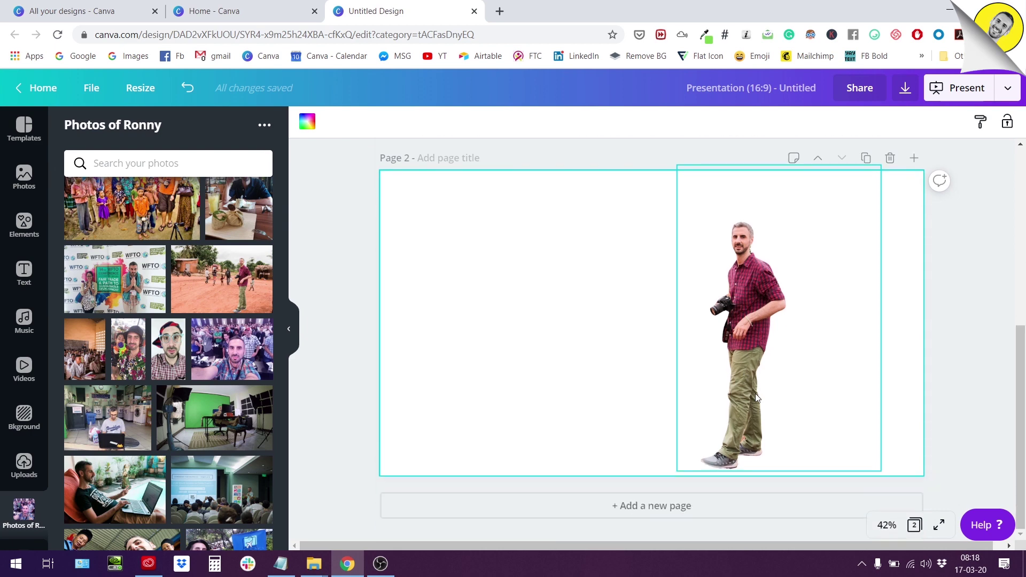
click(772, 329)
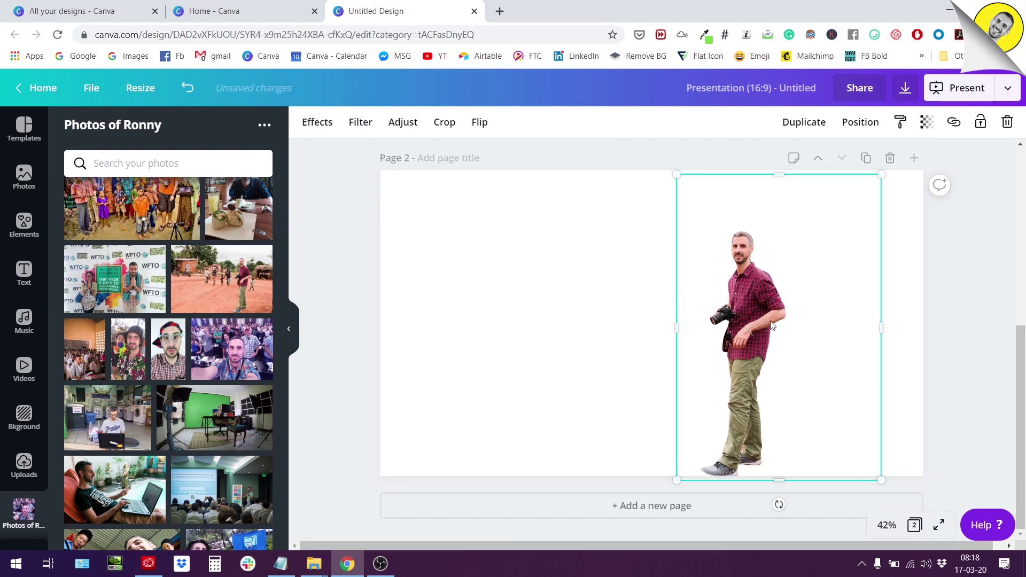
scroll(772, 327, up, 5)
scroll(771, 324, down, 1)
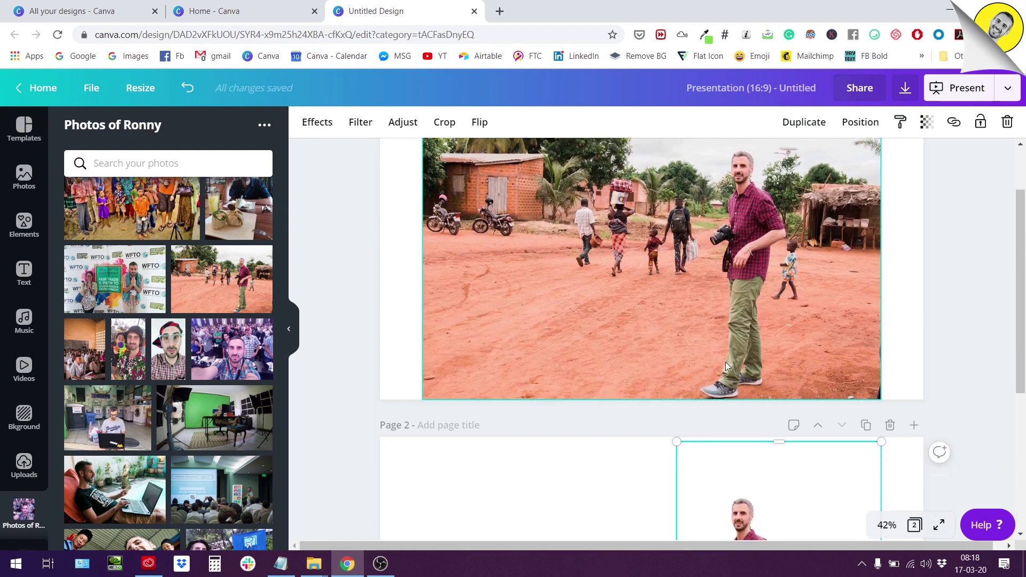
scroll(726, 362, up, 2)
scroll(727, 424, down, 4)
scroll(437, 373, up, 5)
key(Escape)
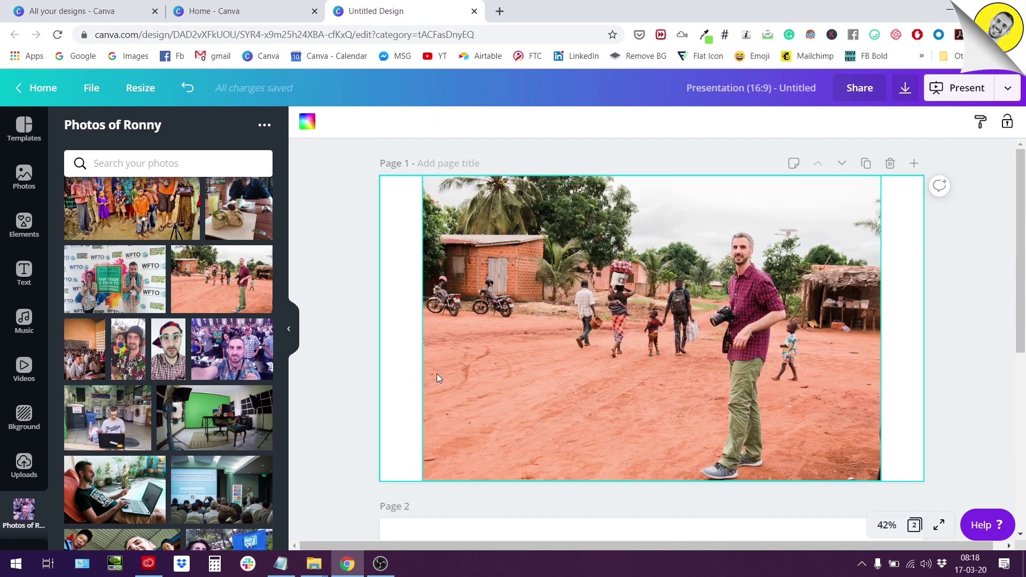
scroll(690, 453, down, 5)
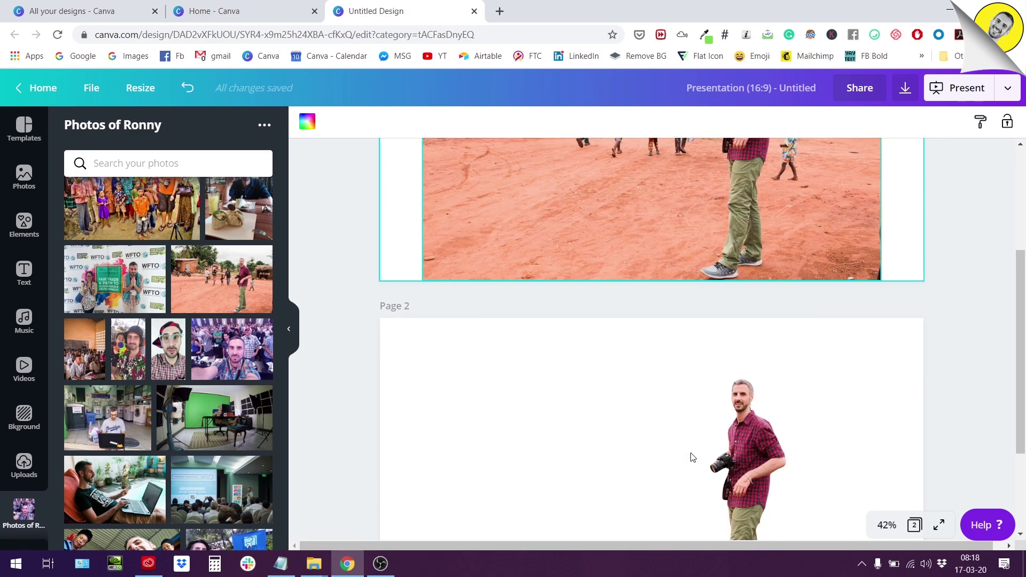
drag(762, 368, 759, 361)
scroll(759, 360, up, 5)
Set the page 1 street photo's Blur adjustment to 16
click(706, 307)
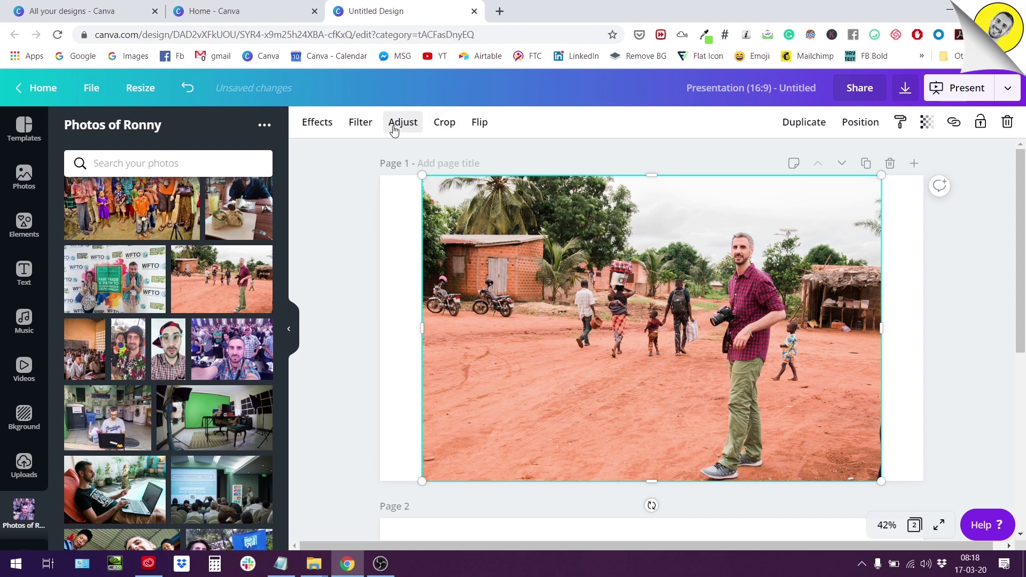
click(413, 239)
click(459, 243)
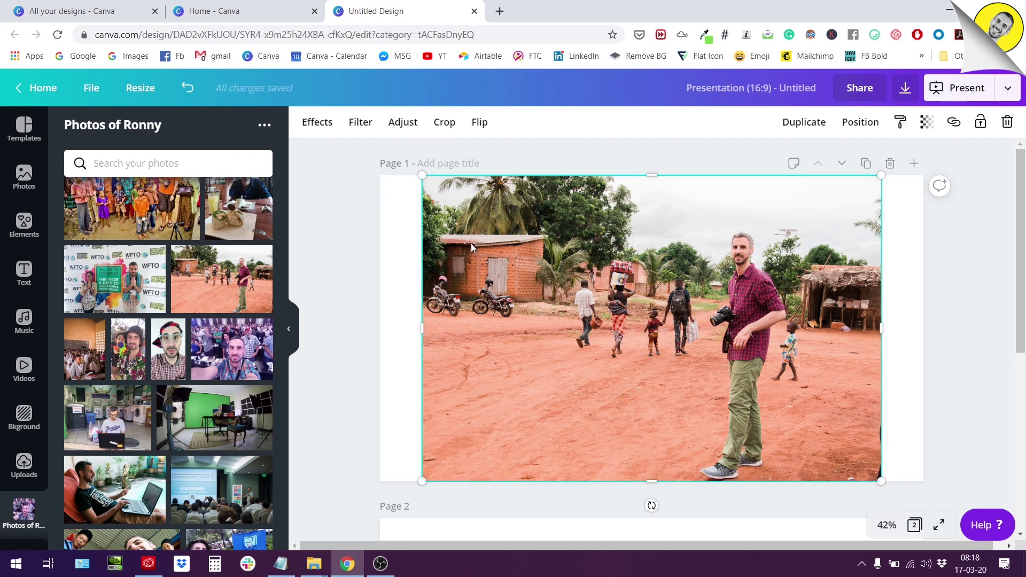
click(413, 135)
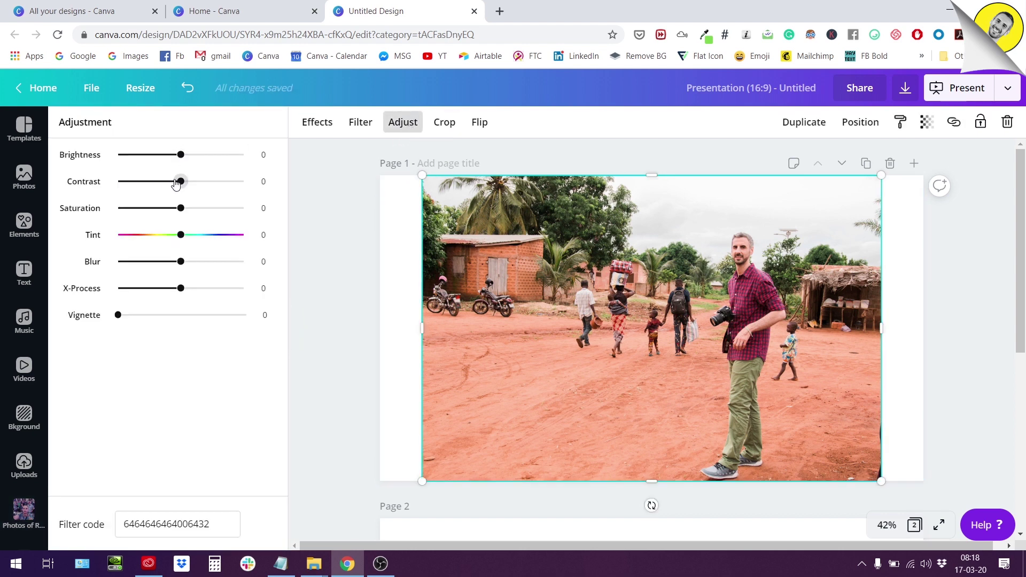
drag(180, 262, 192, 266)
scroll(618, 364, down, 5)
scroll(738, 433, up, 4)
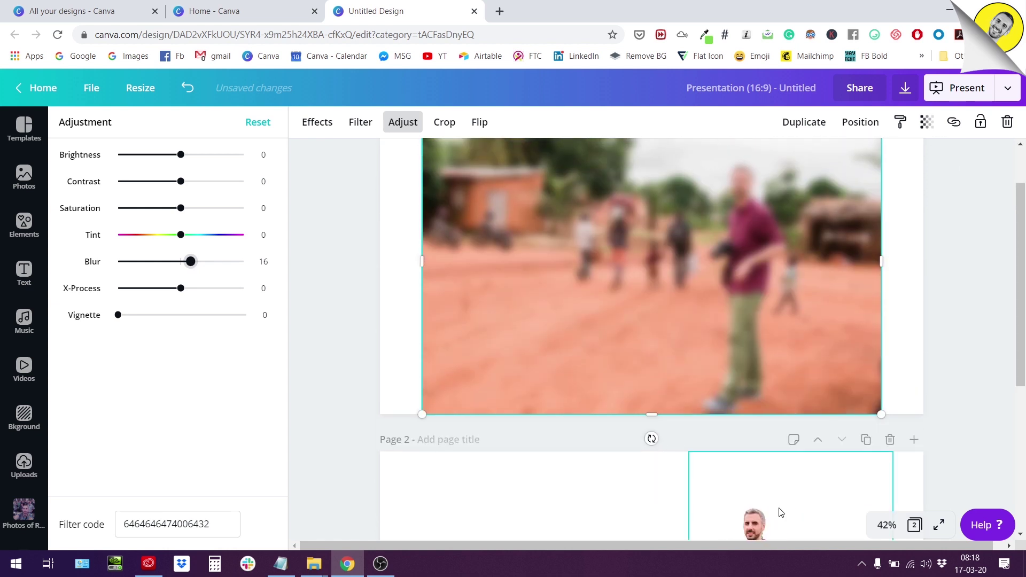
Move the man cutout from page 2 onto page 1, aligned over his blurred figure
drag(759, 527, 719, 174)
scroll(721, 214, up, 1)
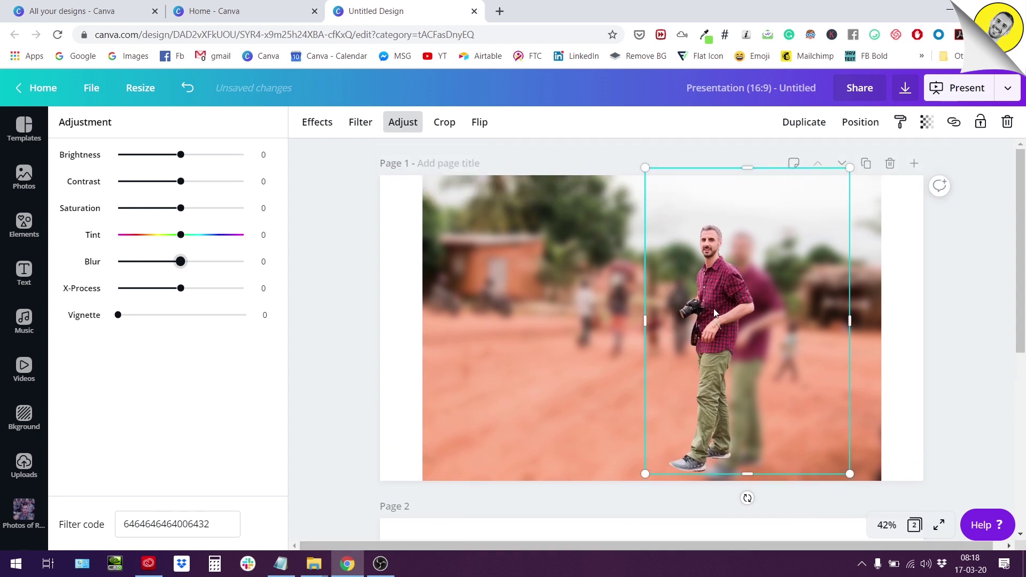
drag(733, 313, 748, 313)
click(914, 341)
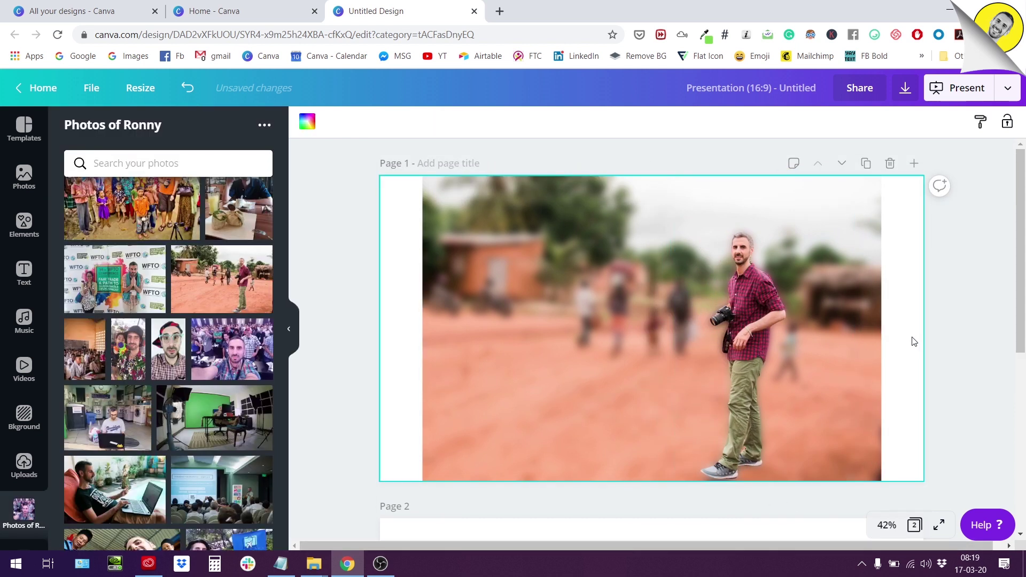
Adjust the background photo to Saturation -100, Blur 19 and X-Process 2
click(440, 281)
click(404, 125)
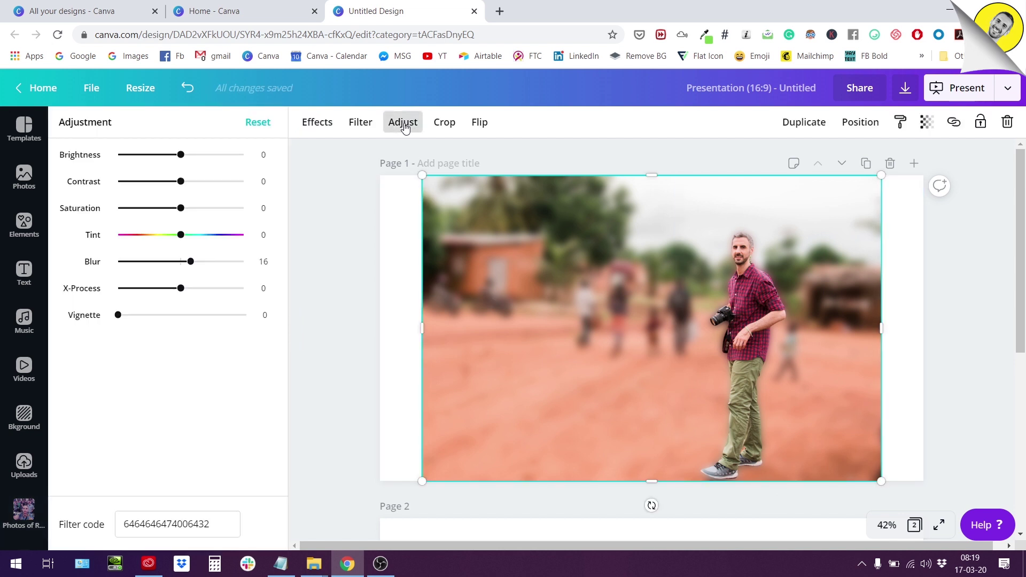
drag(185, 208, 114, 205)
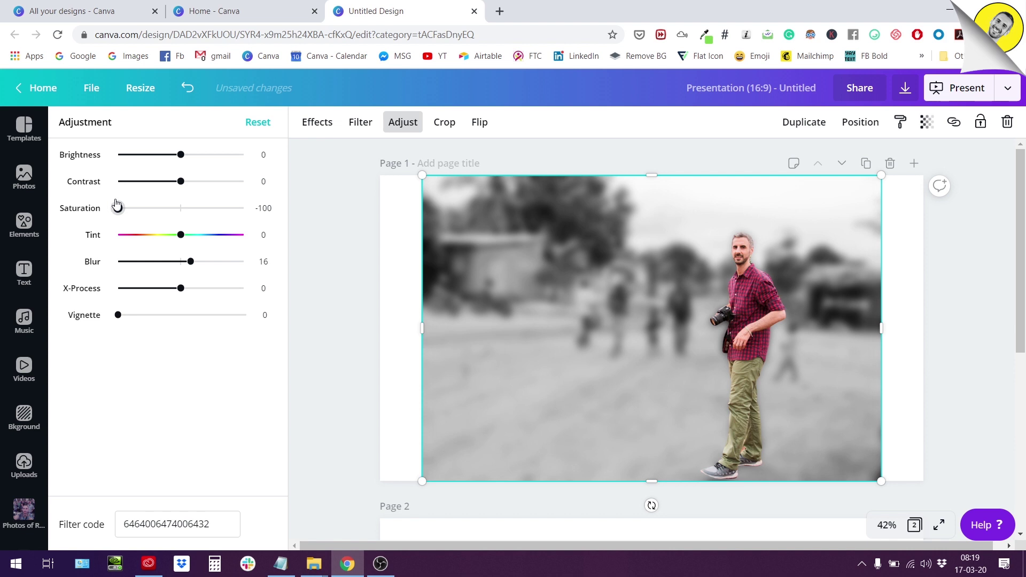
drag(116, 208, 177, 224)
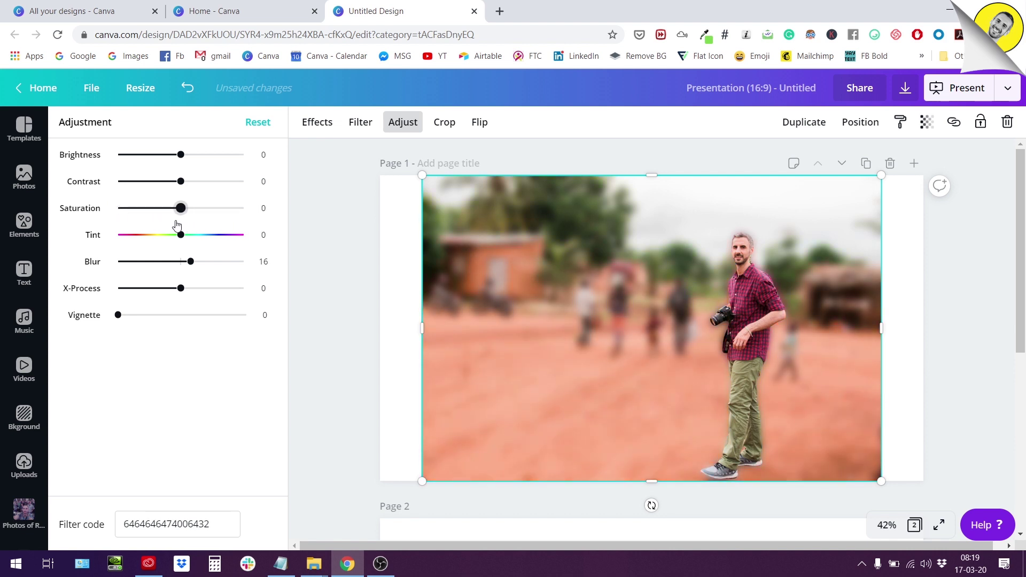
drag(192, 263, 182, 303)
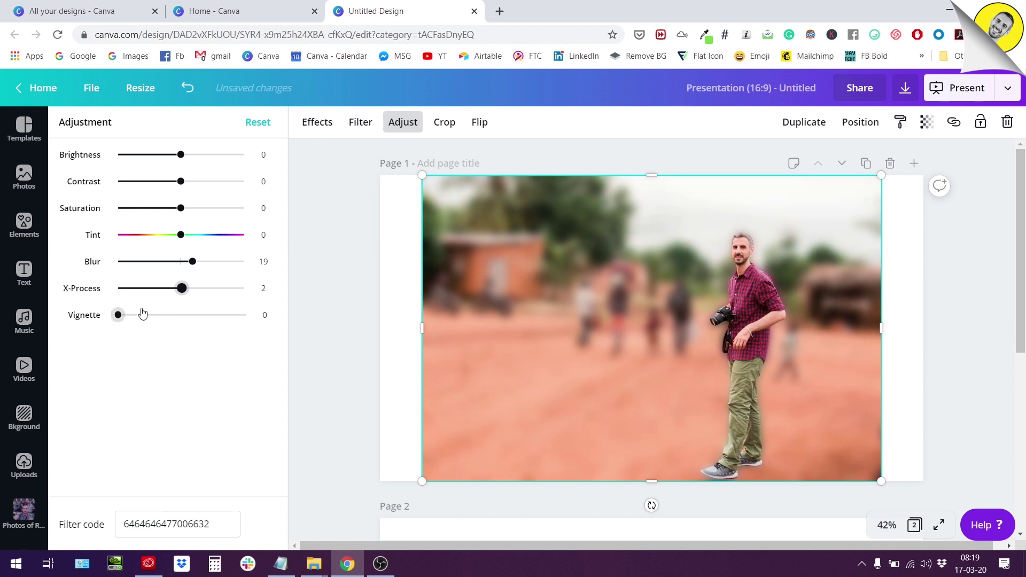
mouse_move(118, 316)
mouse_down()
mouse_move(277, 327)
mouse_move(115, 328)
mouse_up()
drag(180, 208, 90, 211)
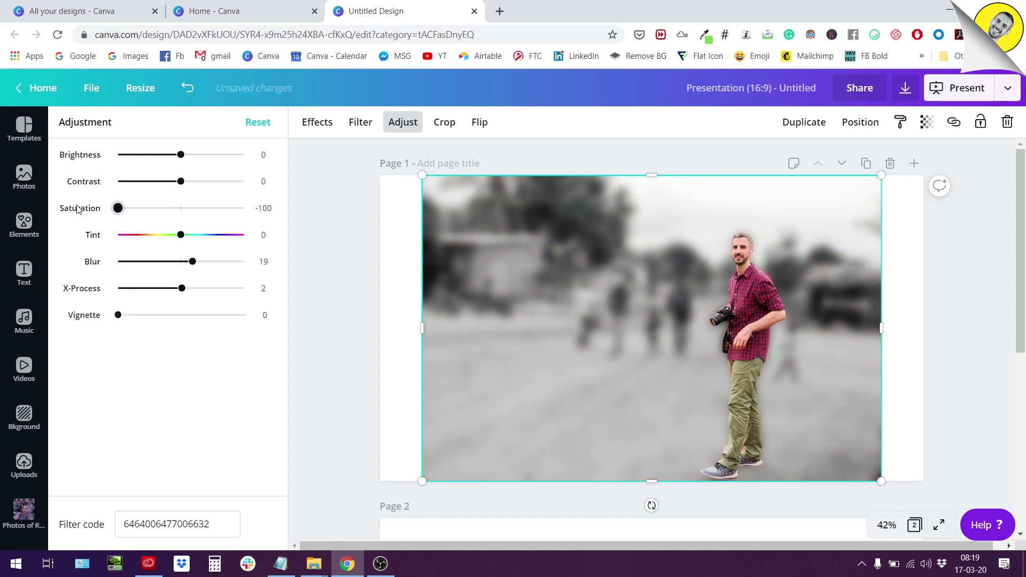
Apply the pink-and-cyan Mystic duotone preset to the man's cutout photo
click(902, 326)
click(755, 334)
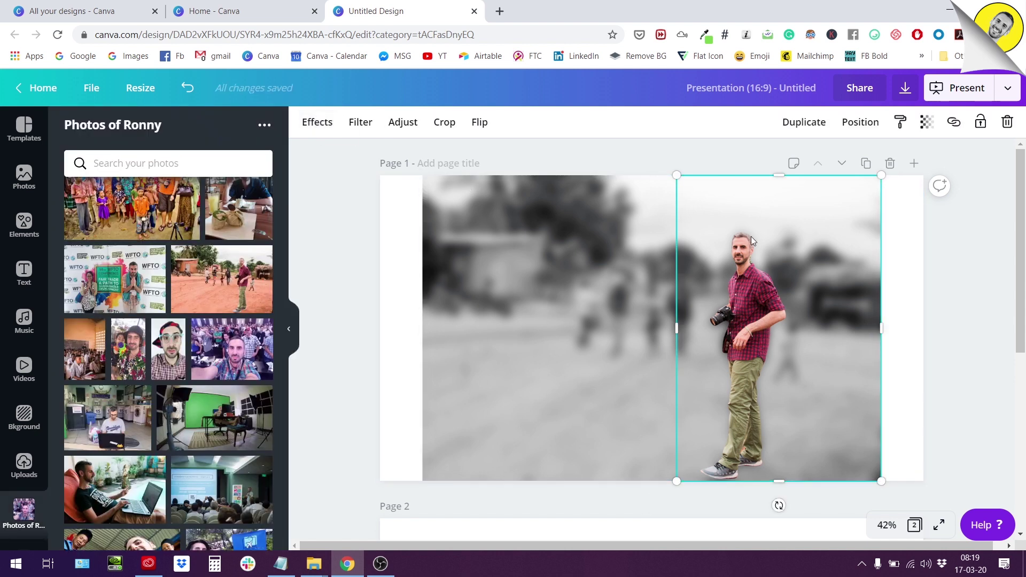
click(316, 122)
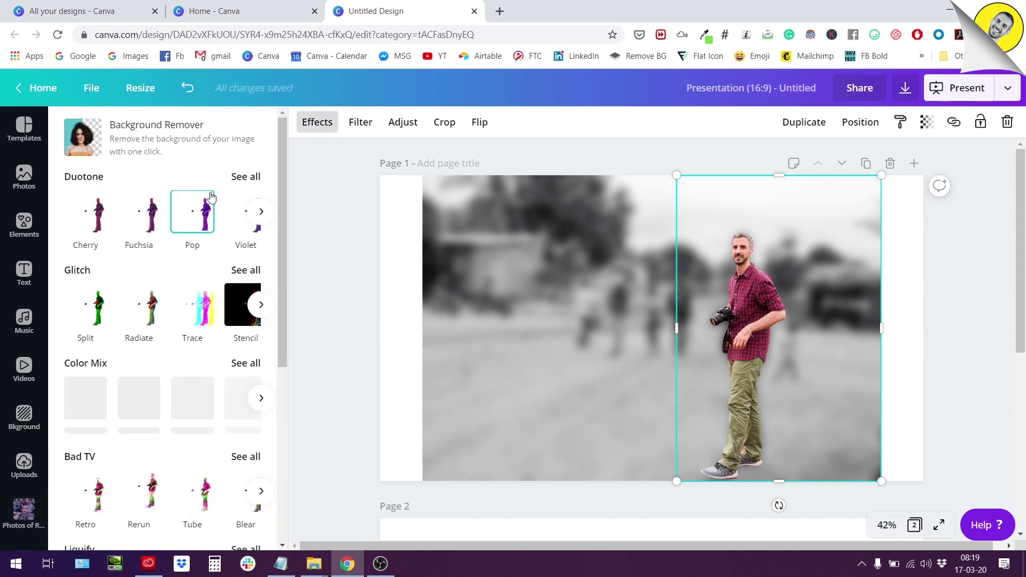
click(253, 183)
scroll(240, 246, down, 1)
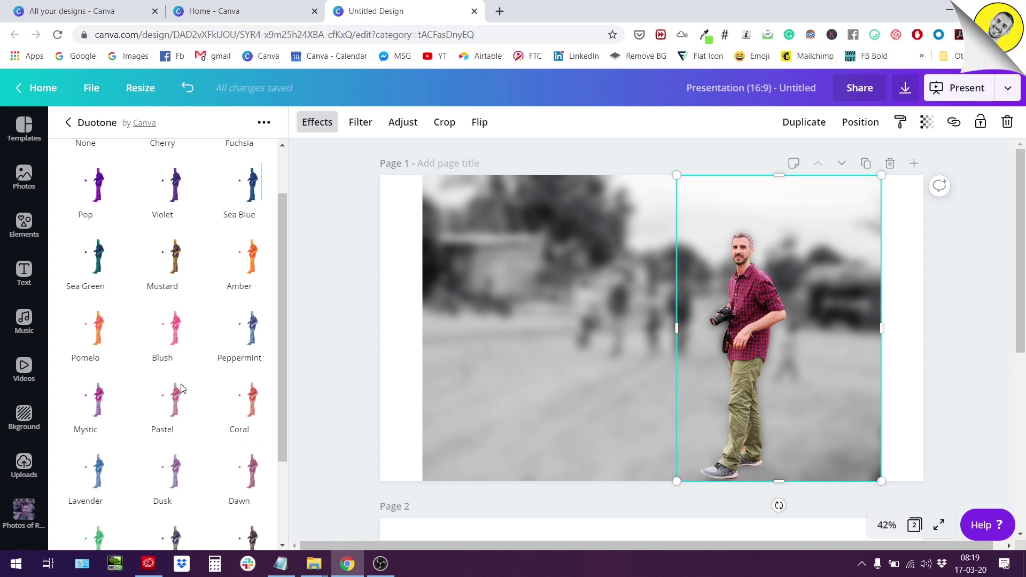
click(100, 405)
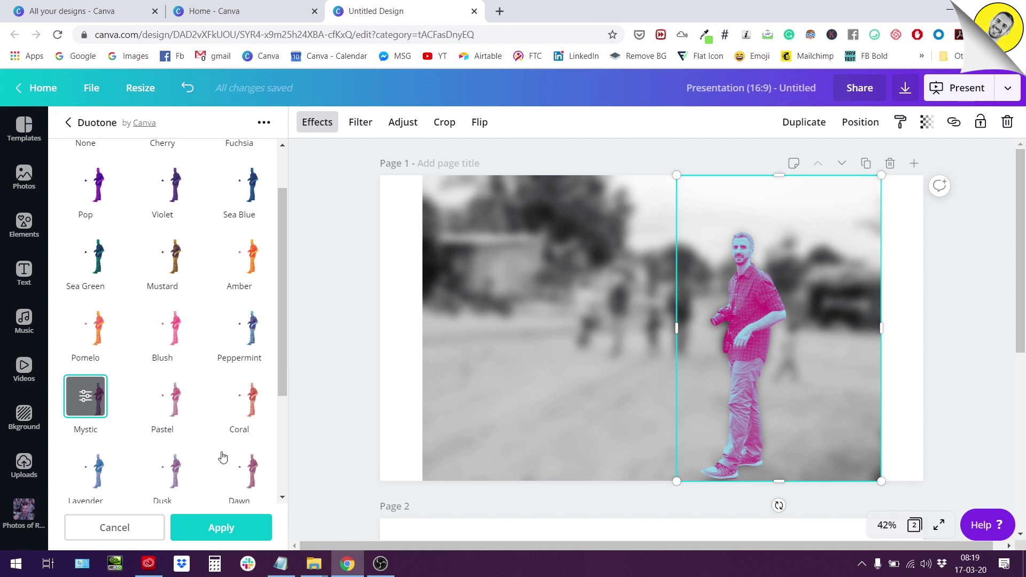
click(226, 530)
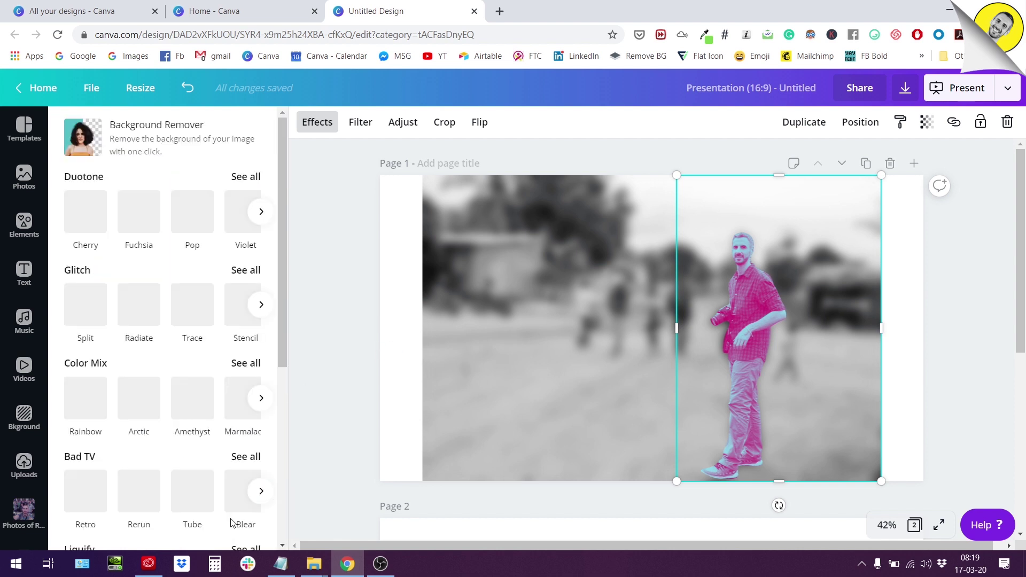
Check the duotone result, then bring the cutout's full Duotone preset list back up
click(404, 317)
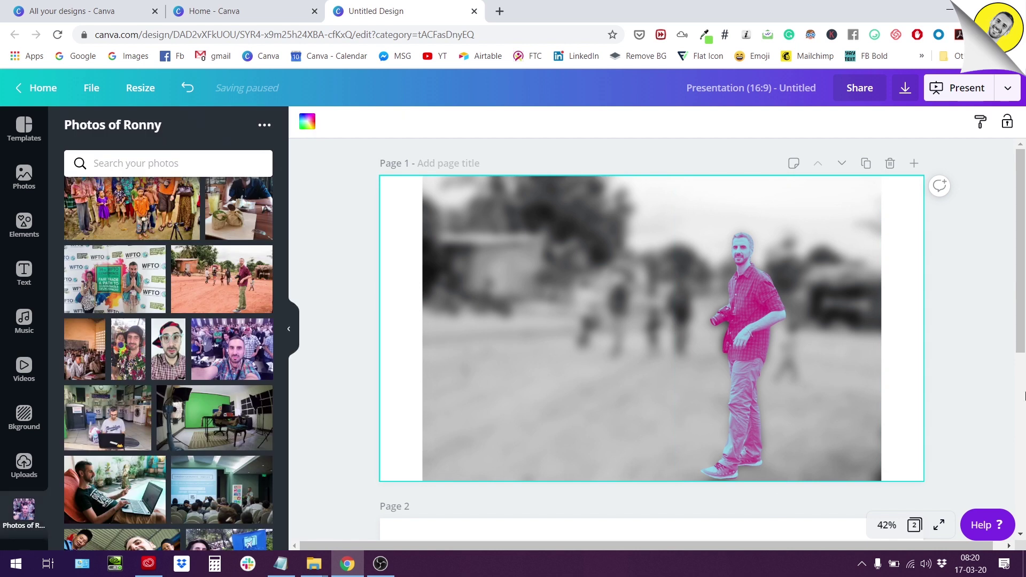
scroll(970, 412, down, 1)
scroll(967, 406, up, 1)
click(763, 338)
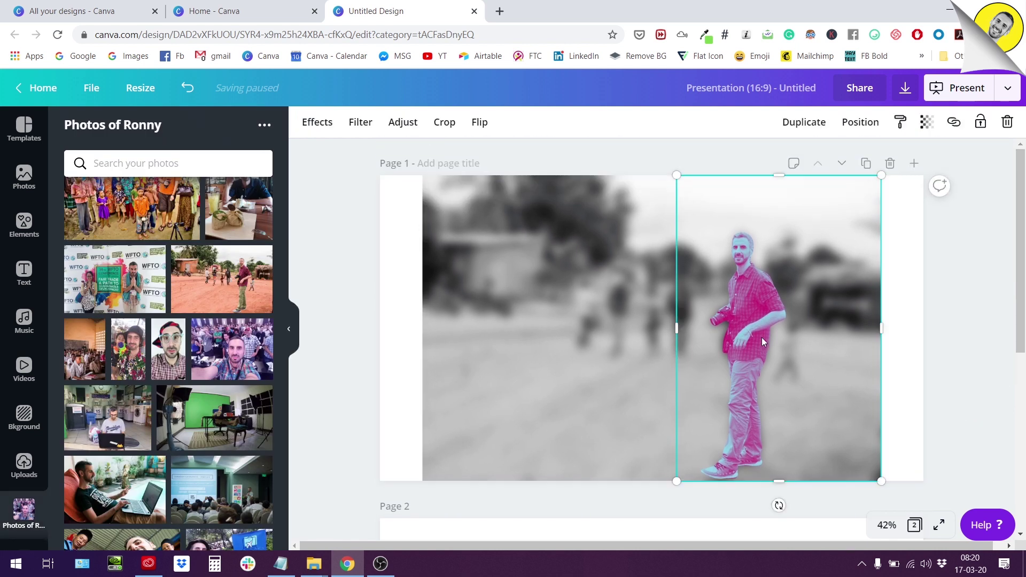
click(321, 126)
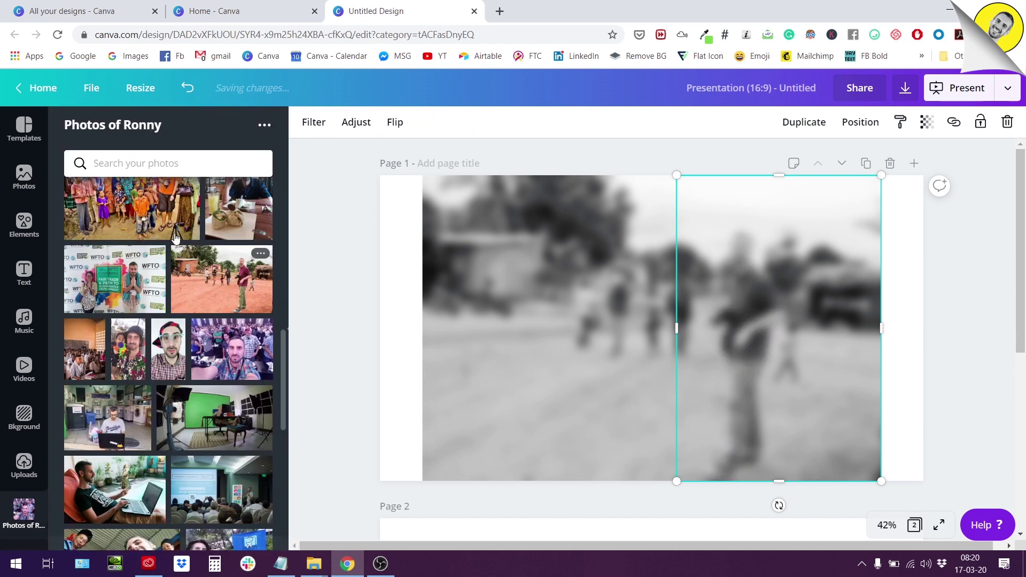
click(320, 125)
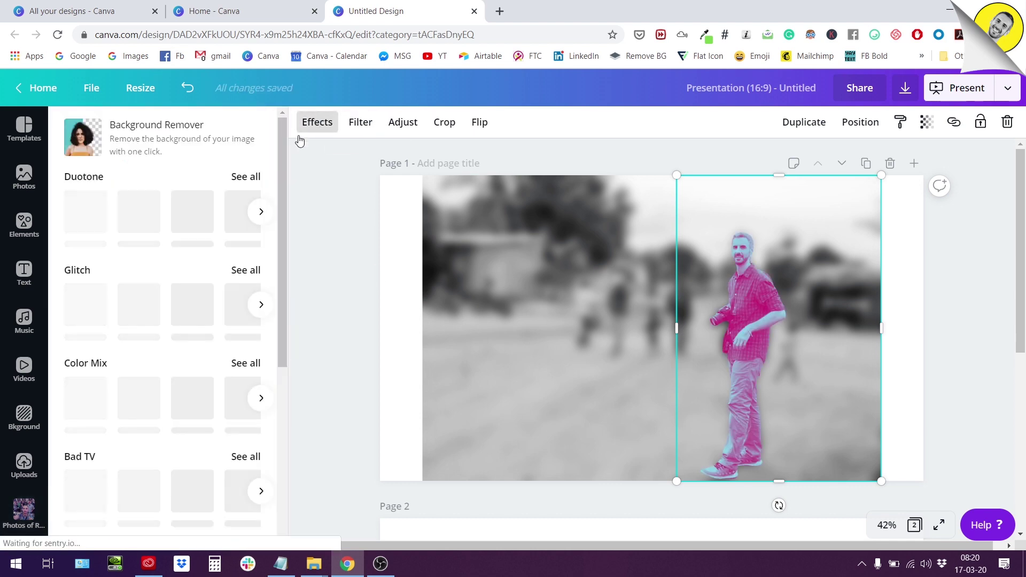
scroll(155, 376, down, 6)
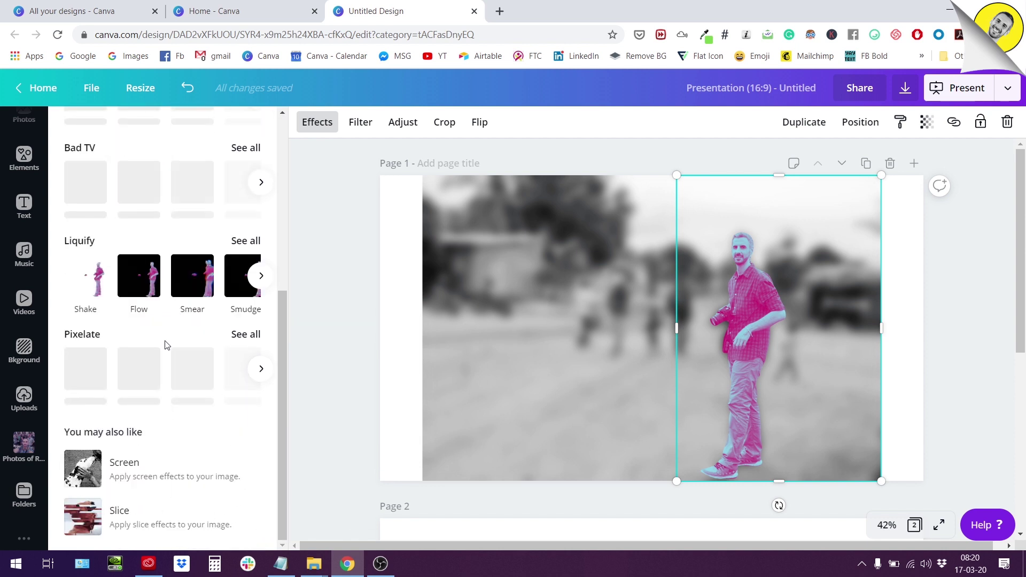
scroll(168, 237, up, 5)
scroll(169, 237, up, 1)
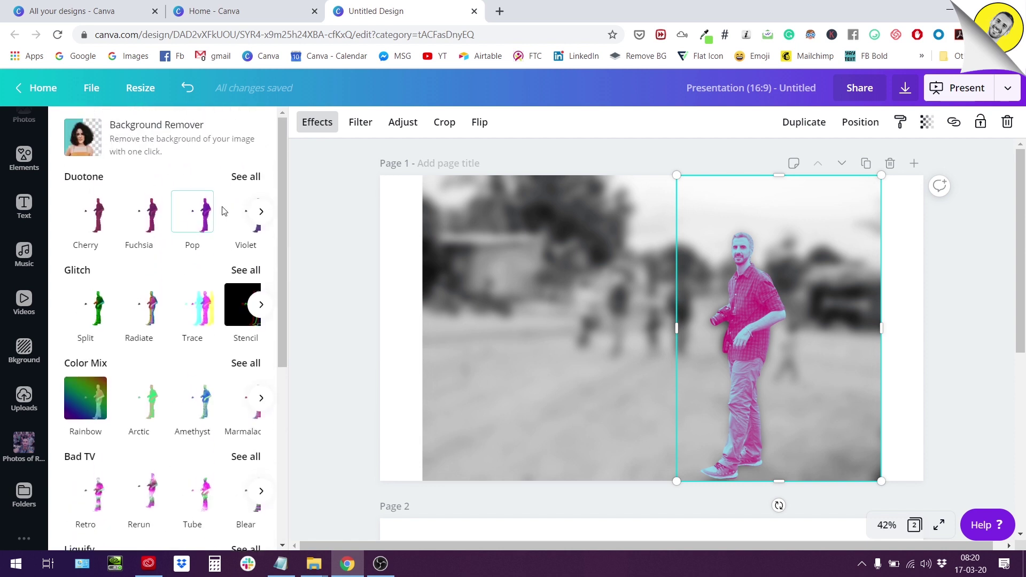
click(245, 174)
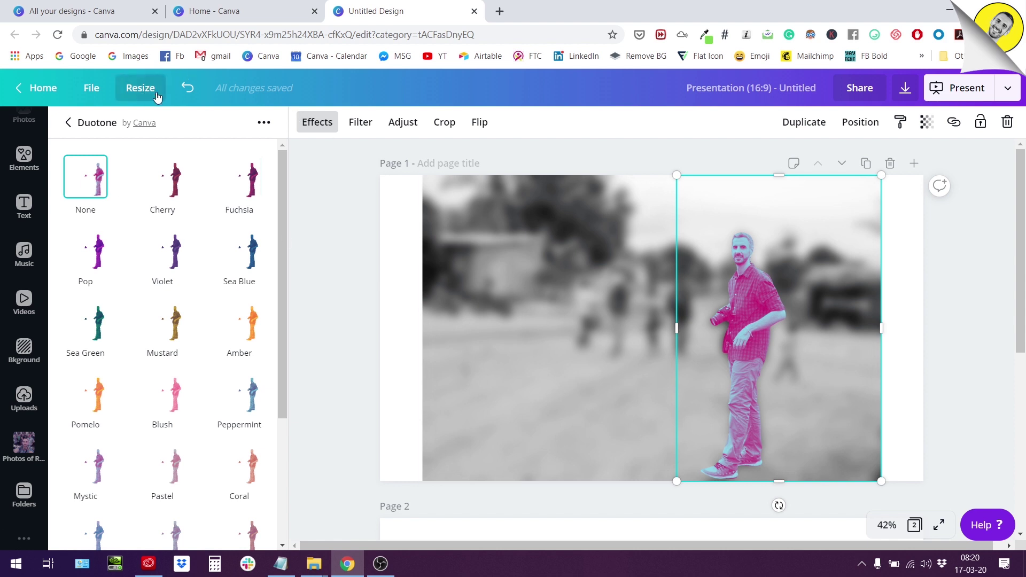
Undo the Mystic duotone, close the Duotone list, and select the blurred background photo
click(187, 88)
click(756, 318)
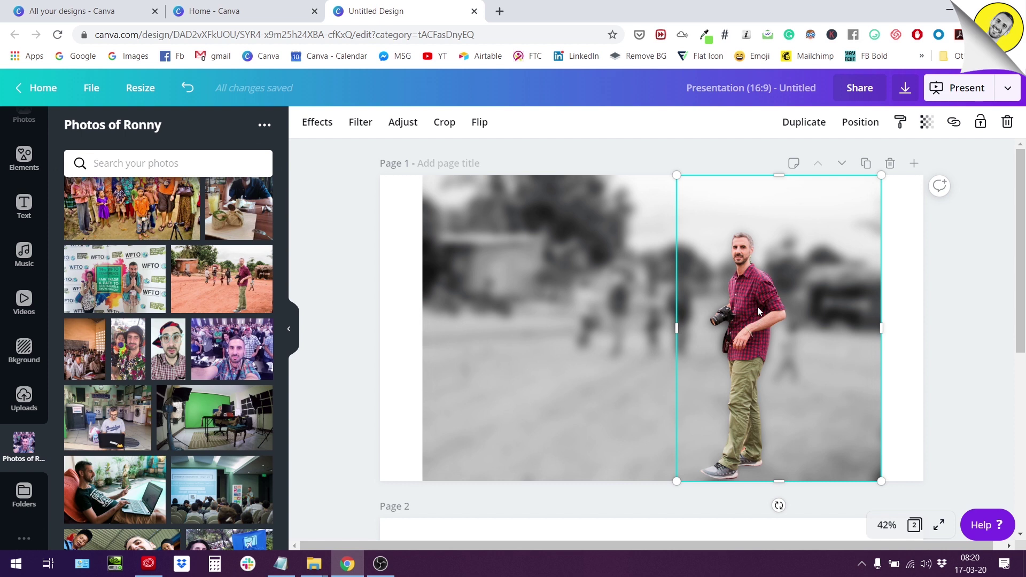
click(616, 301)
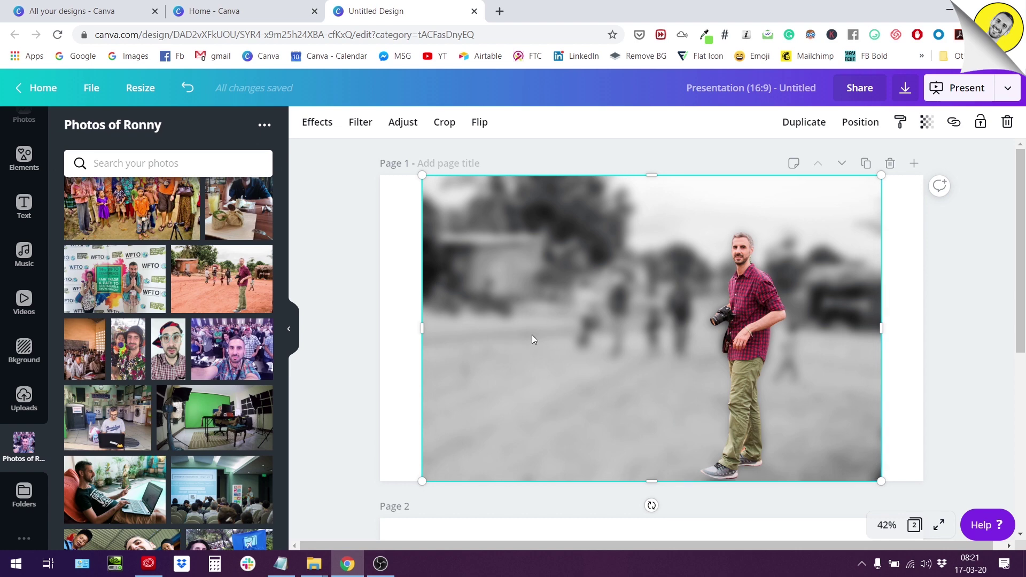
scroll(545, 325, down, 4)
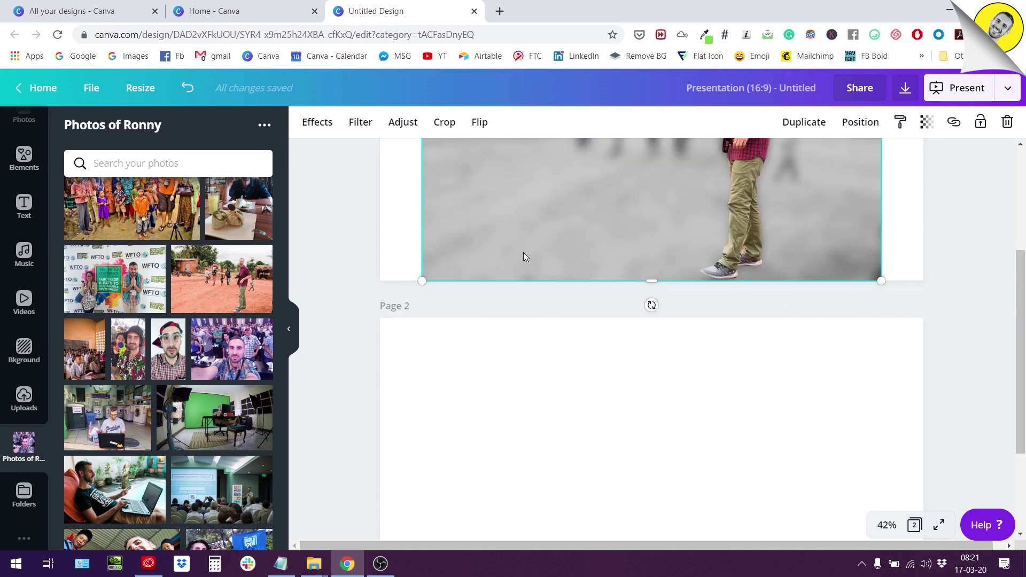
scroll(524, 253, up, 4)
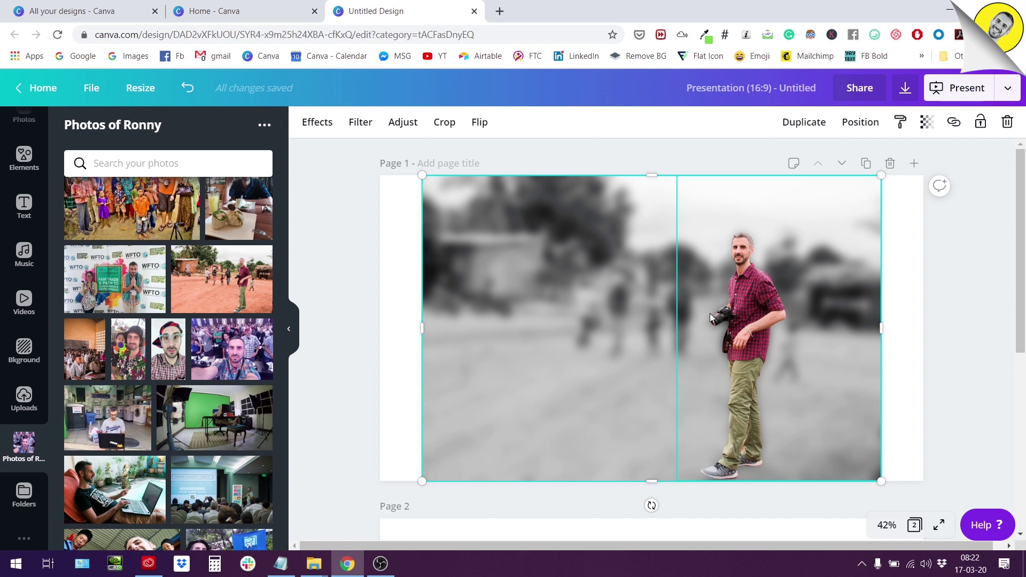
click(920, 325)
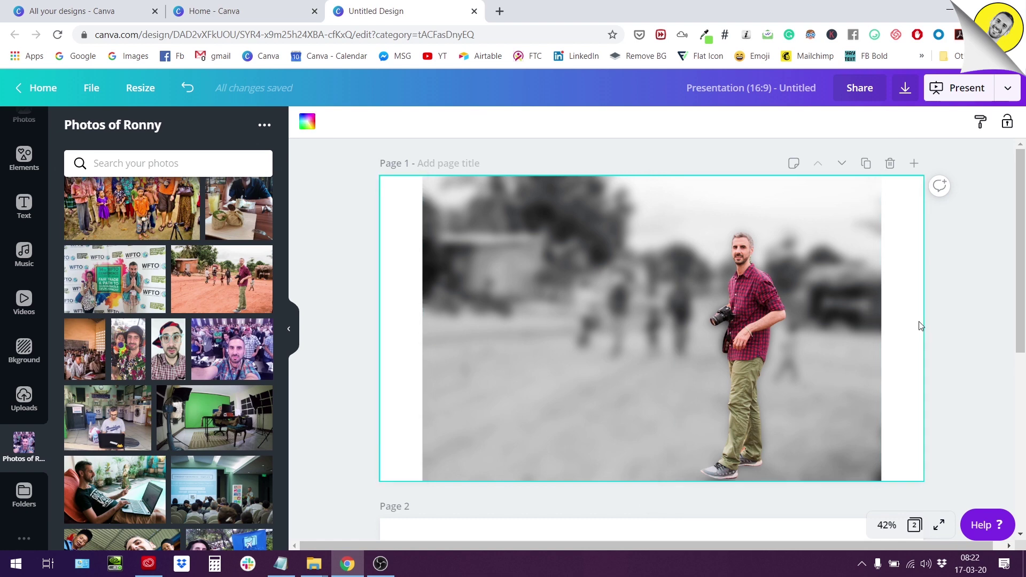
scroll(890, 351, down, 5)
scroll(887, 355, up, 4)
scroll(886, 355, up, 1)
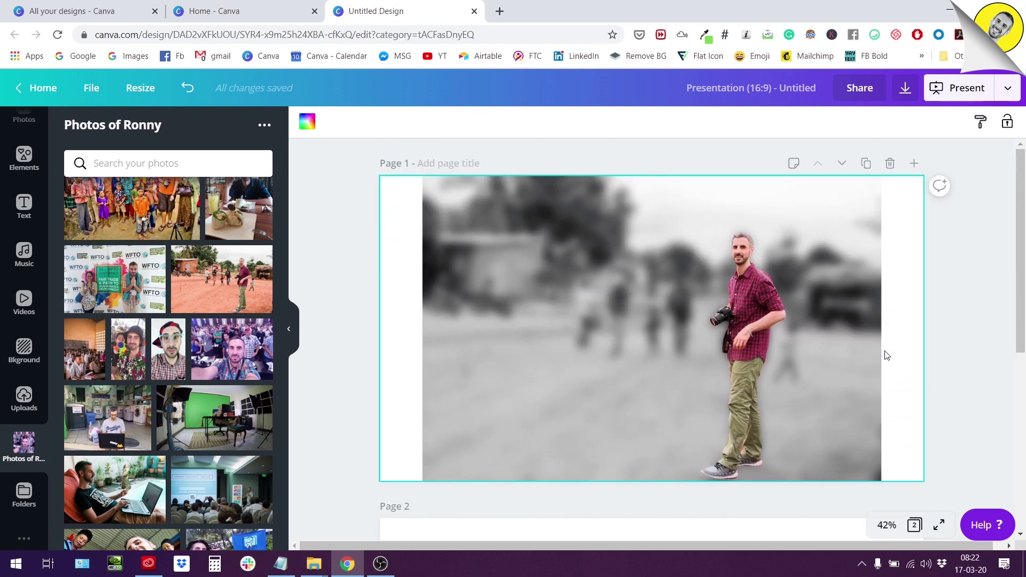